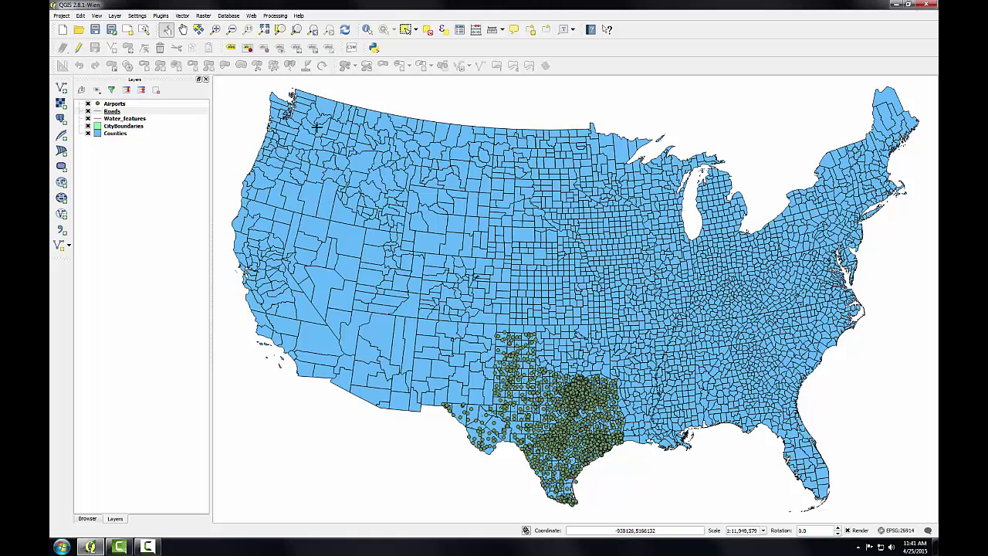
Step: Dock the Processing Toolbox panel beside the map from the Processing menu
click(275, 16)
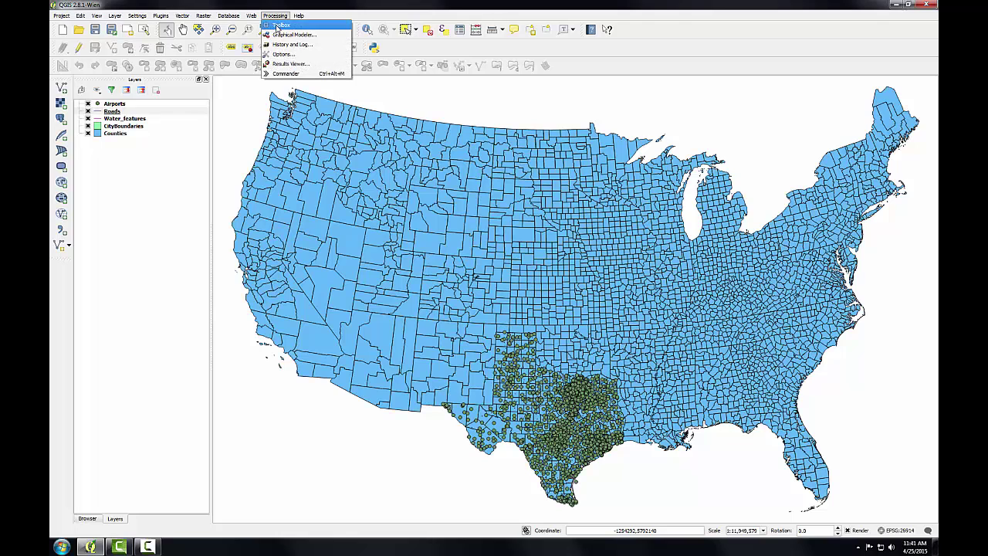
click(280, 27)
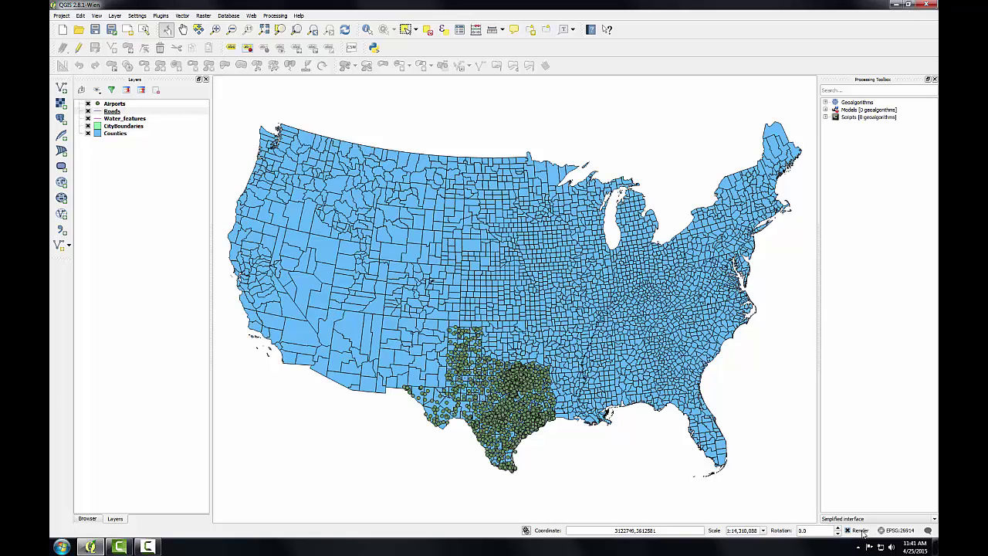
Step: Switch the toolbox to the Advanced interface and expand the Models group
click(936, 521)
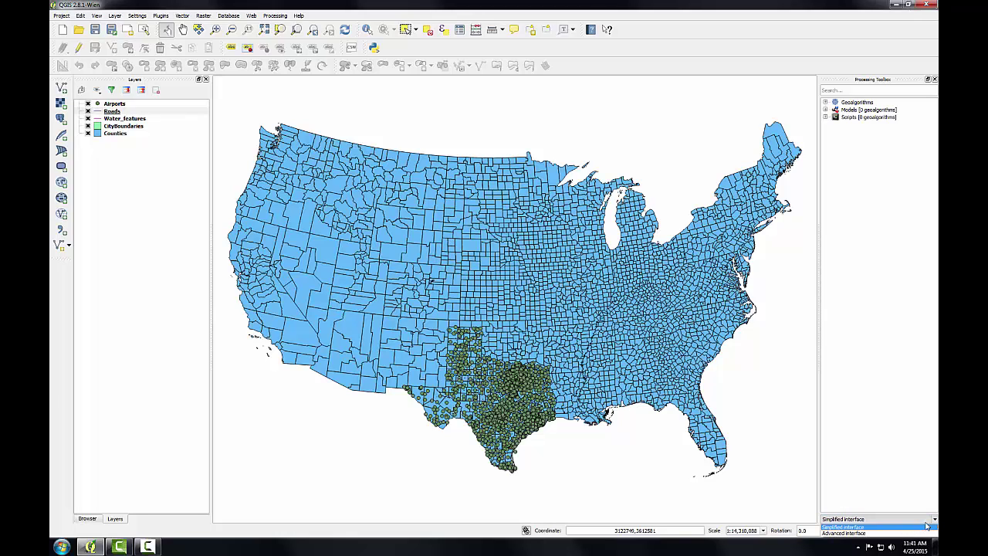
click(888, 533)
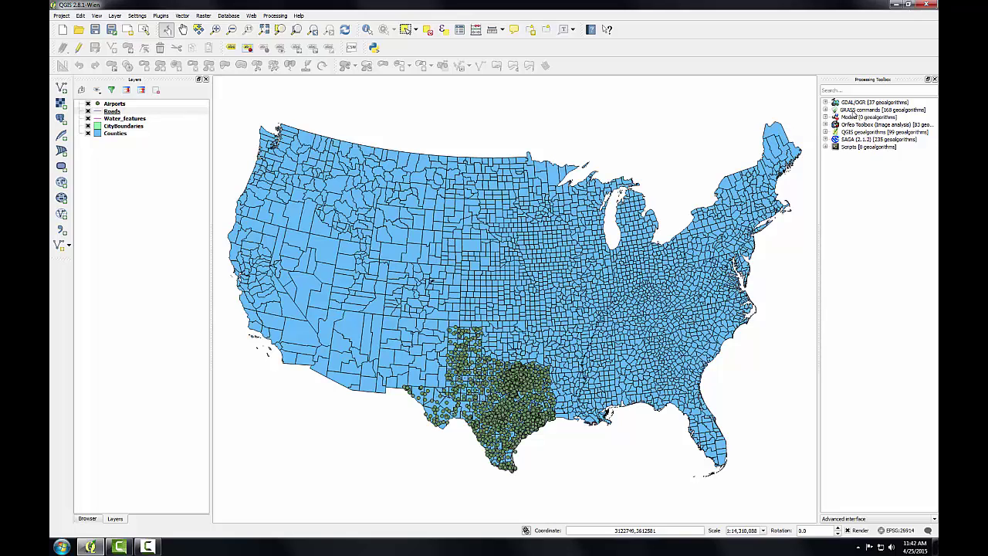
click(826, 118)
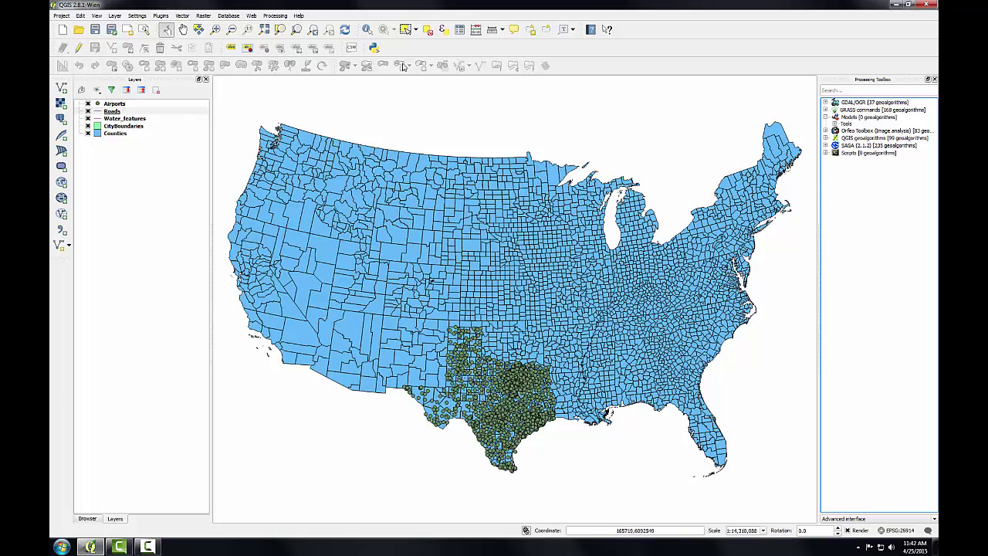
Step: In Processing Options, expand Models and browse for a new Models folder
click(276, 15)
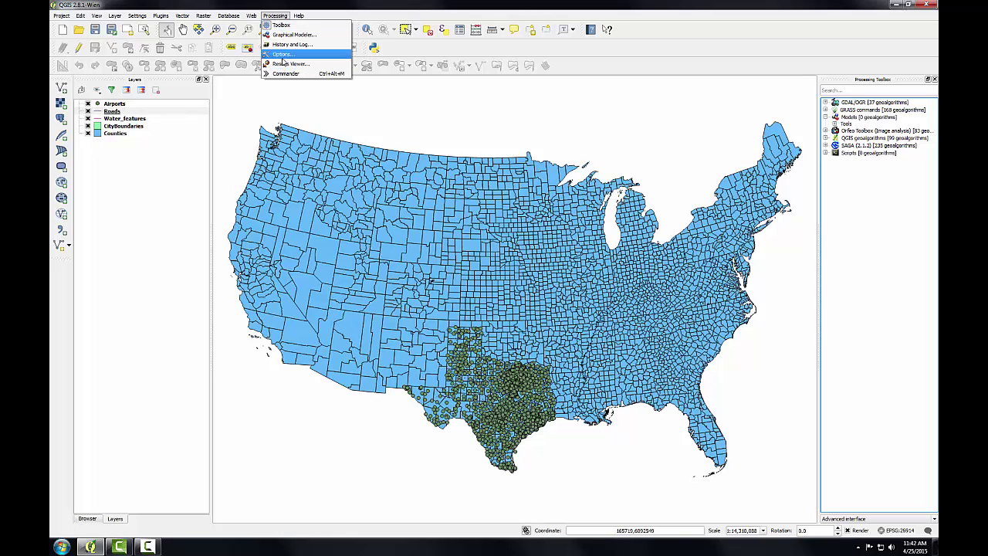
click(282, 56)
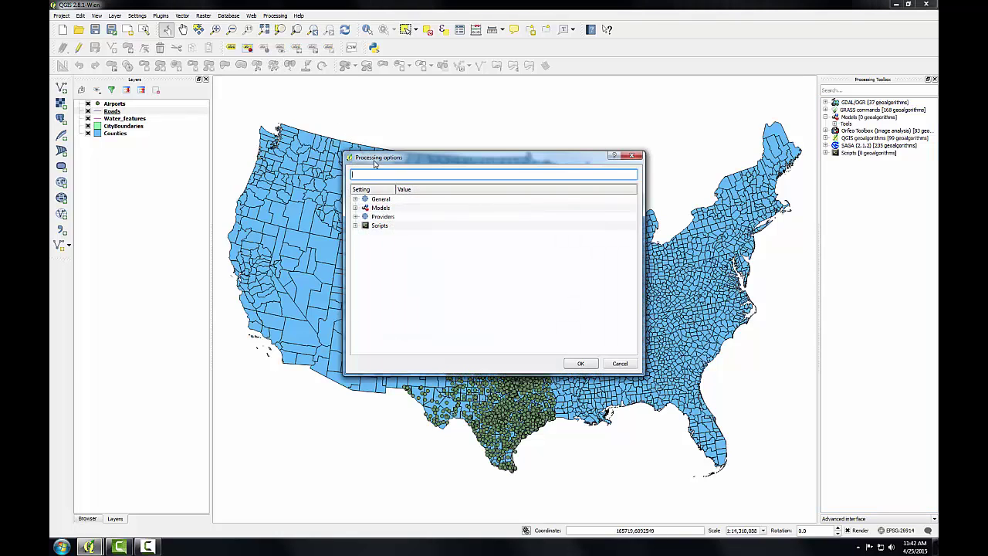
drag(376, 162, 322, 126)
click(302, 171)
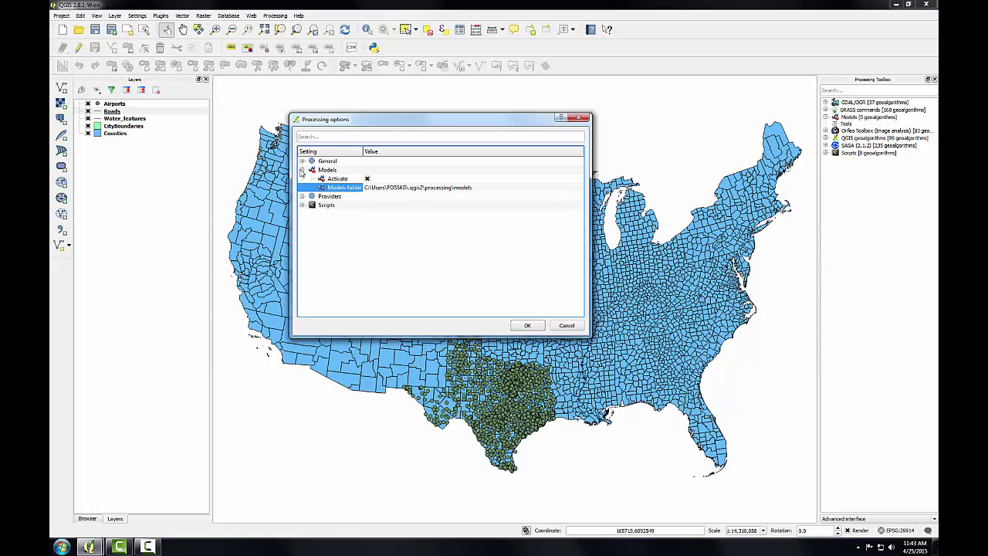
click(385, 189)
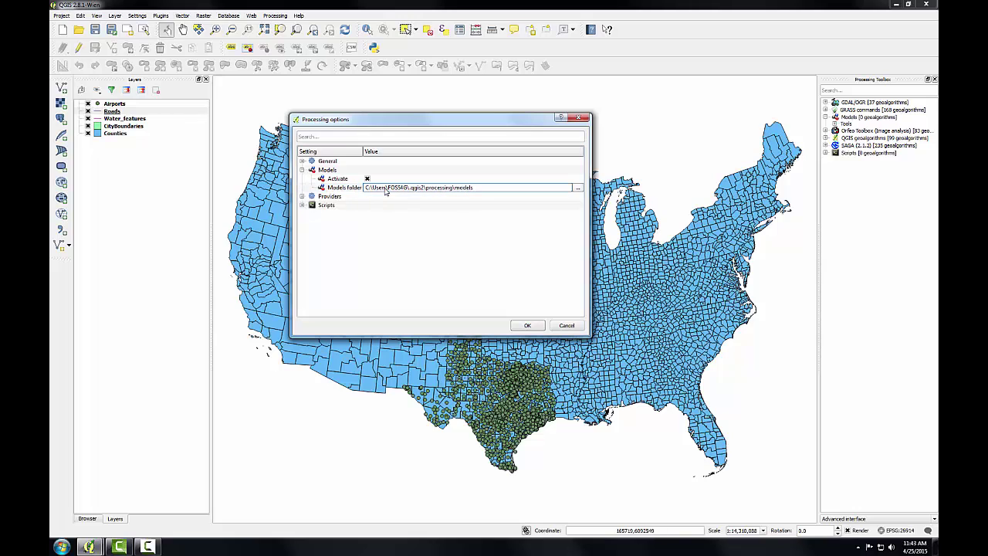
click(579, 188)
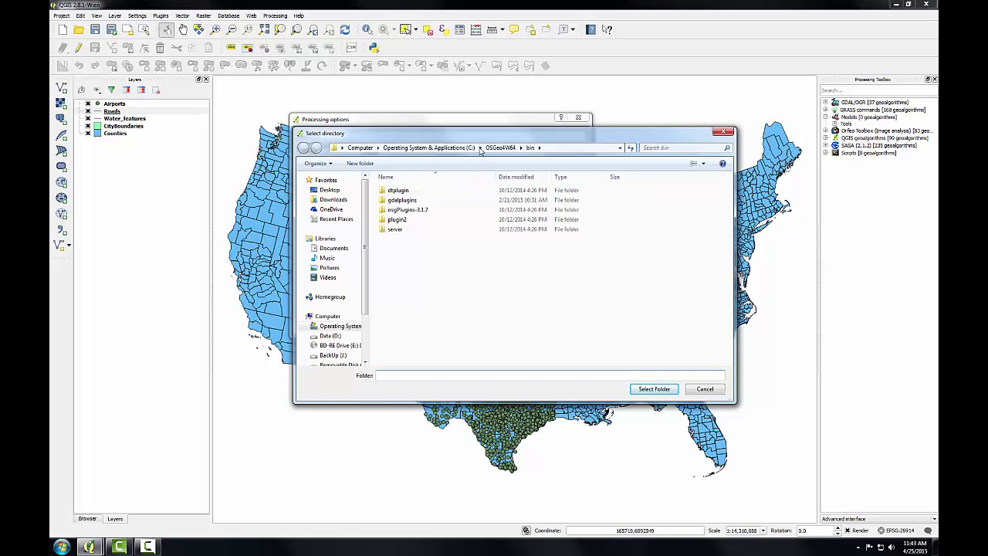
Step: Navigate to C: > GST 102 Labs - QGIS 2.8 > Lab 5 > Lab 5 Data
click(333, 326)
double_click(409, 209)
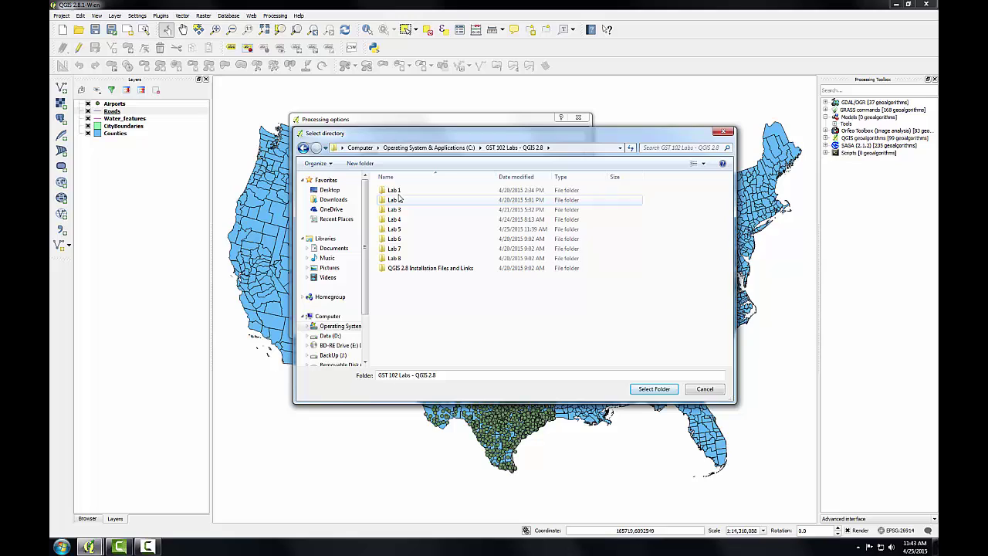
double_click(394, 230)
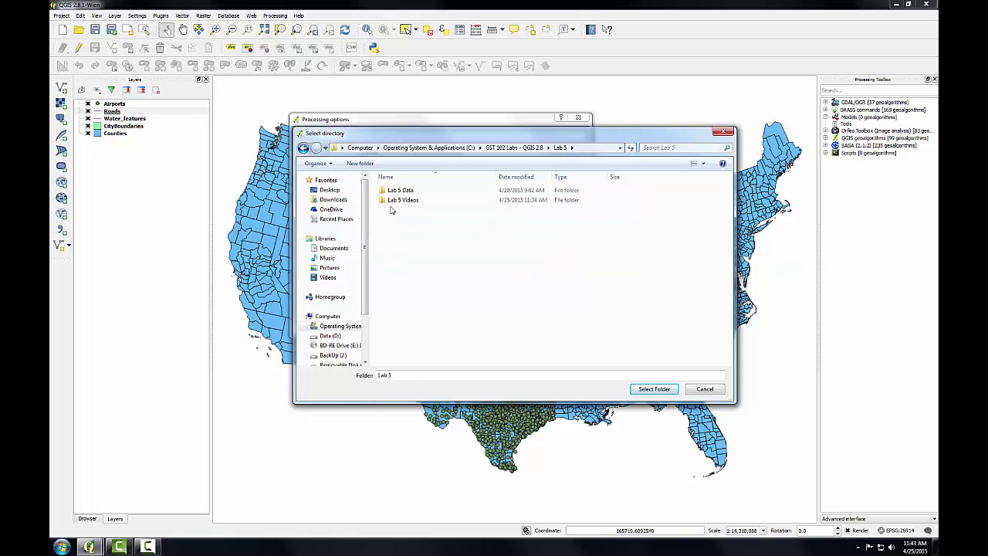
double_click(390, 191)
Step: Create a MyData folder there, select it as the Models folder, and apply
click(367, 163)
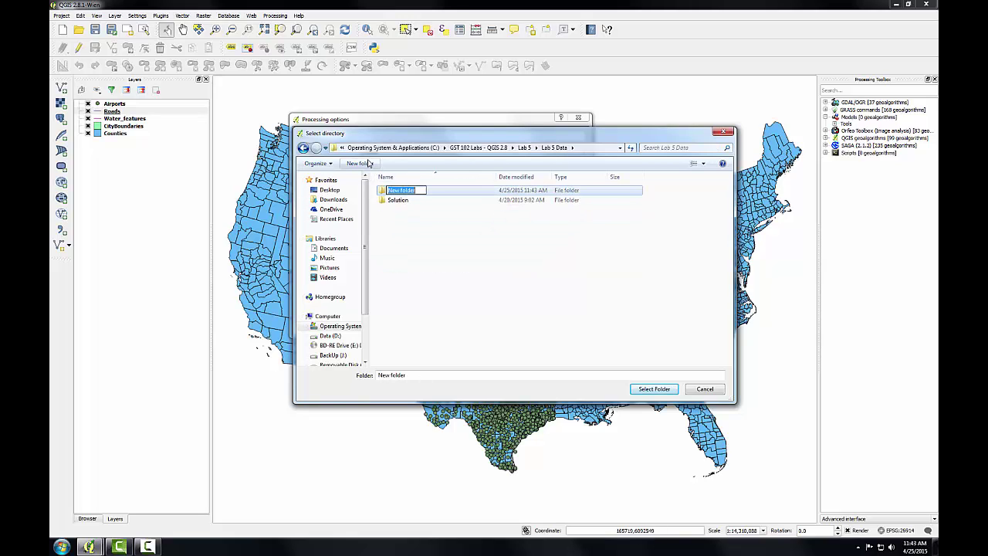
text(MyData)
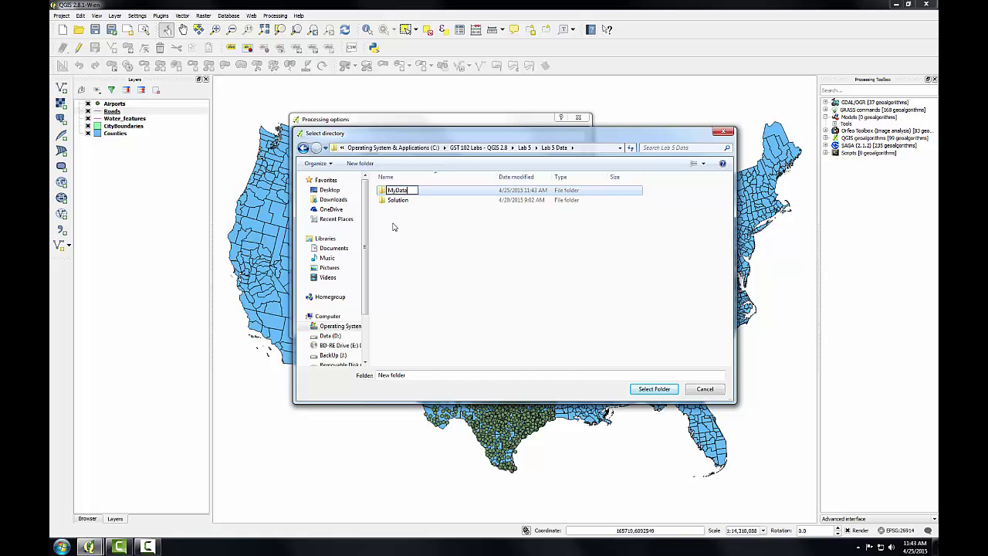
click(394, 226)
click(392, 192)
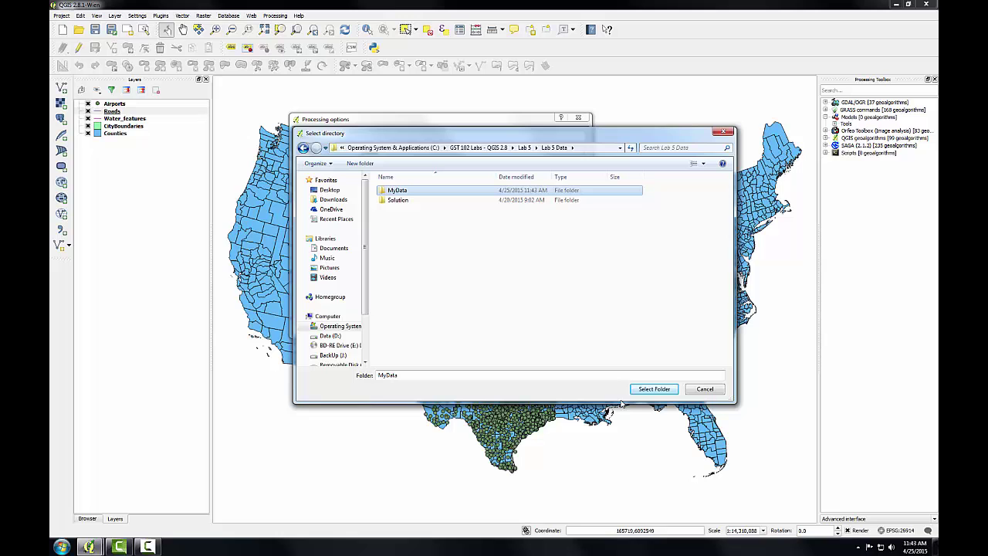
click(653, 389)
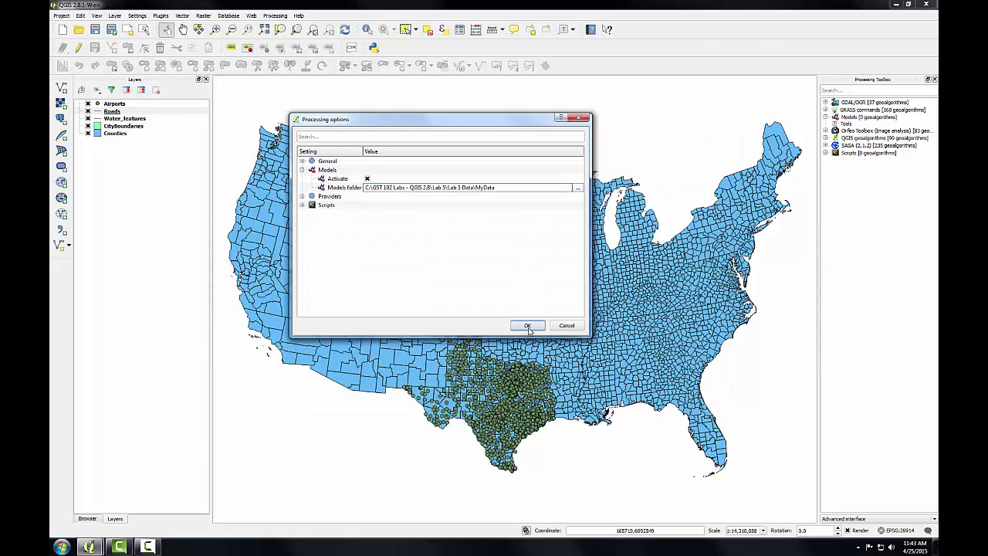
click(528, 326)
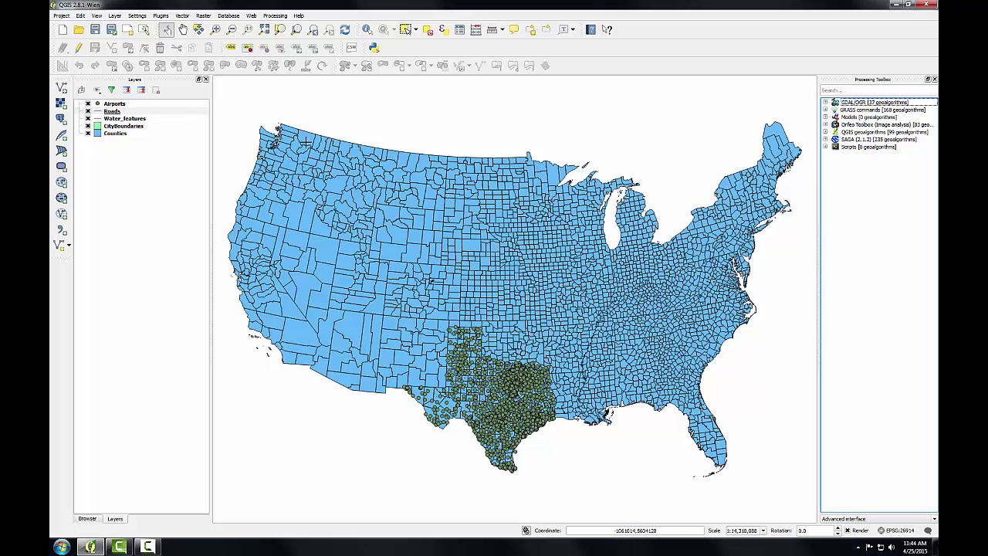
Step: Launch the Graphical Modeler from the Processing menu
click(279, 16)
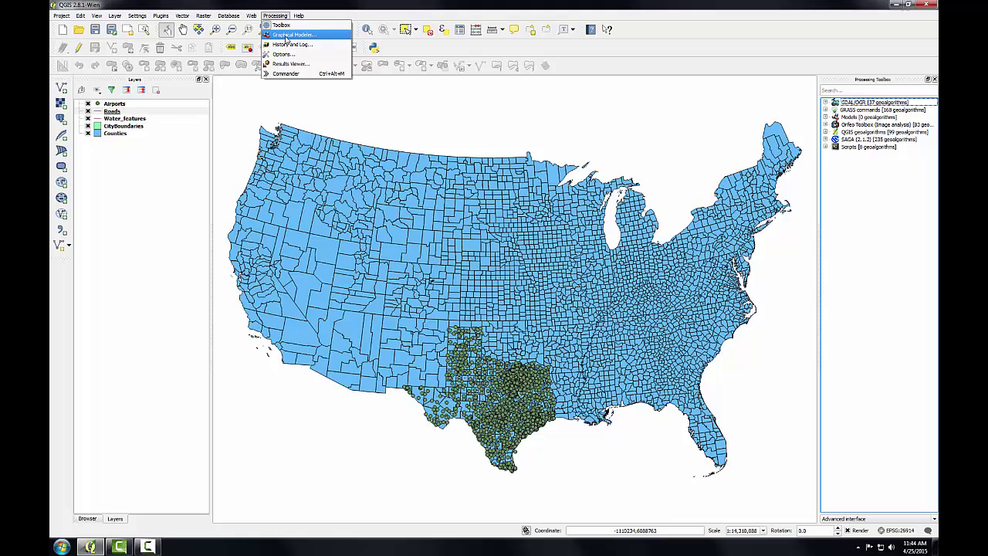
click(288, 36)
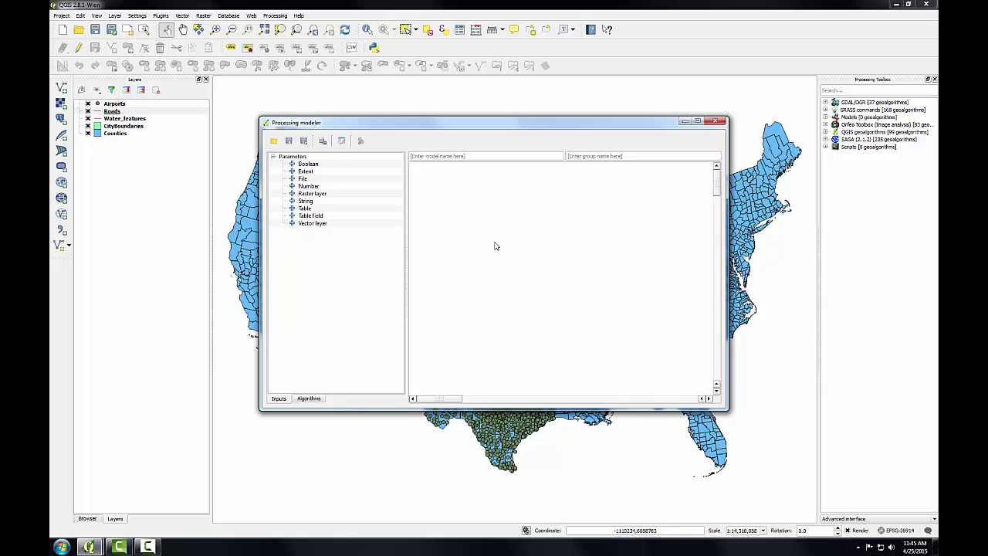
Step: Name the model 'Helipad Site Selection' and set its group to 'GST102'
click(436, 157)
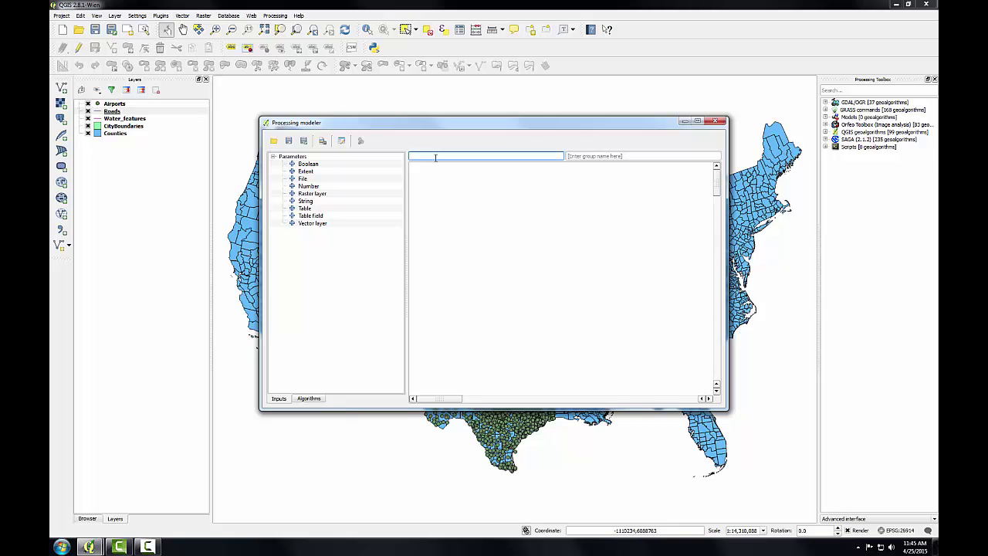
text(Helipad Site Sele)
text(ction)
click(593, 156)
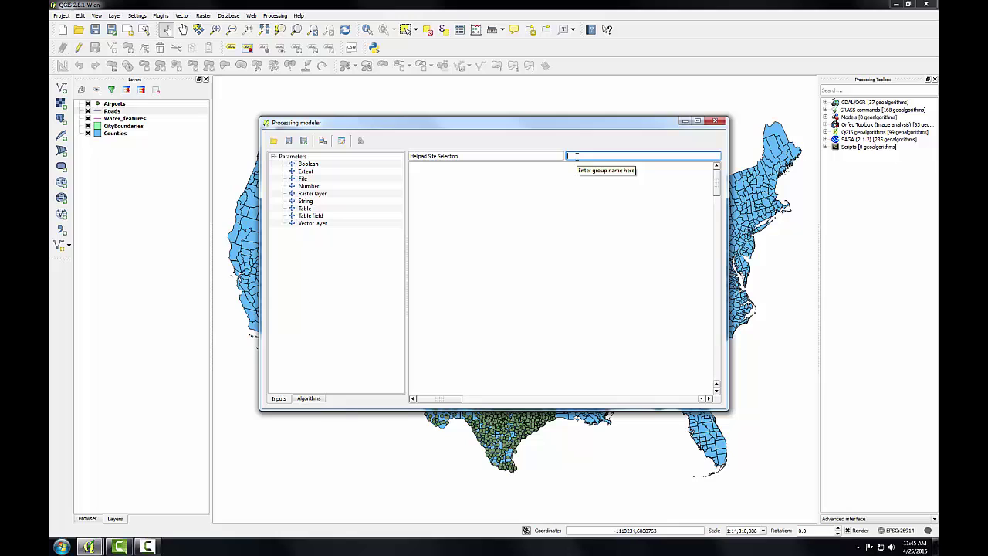
text(GST102)
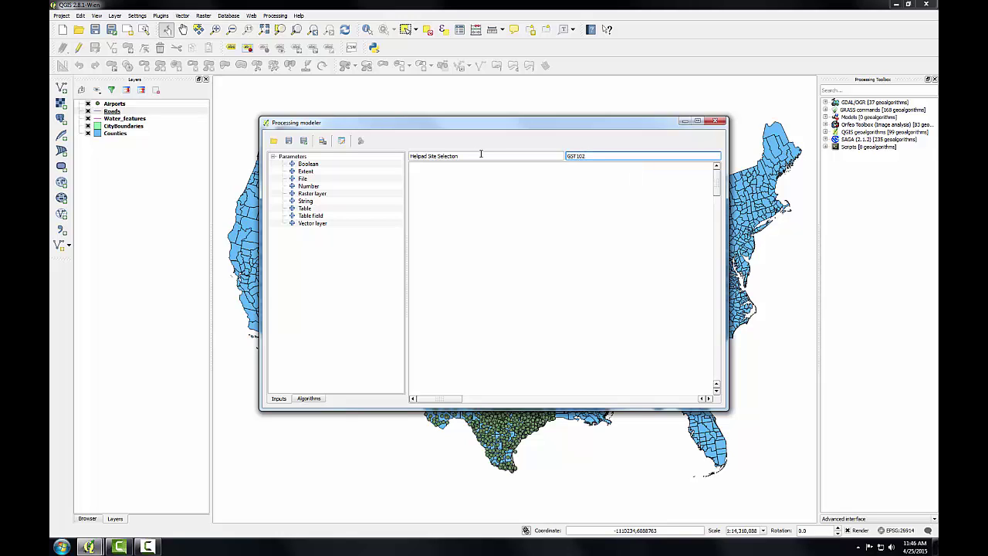
Step: Save the model as 'HilipadSiteSelection' and dismiss the confirmation
click(293, 143)
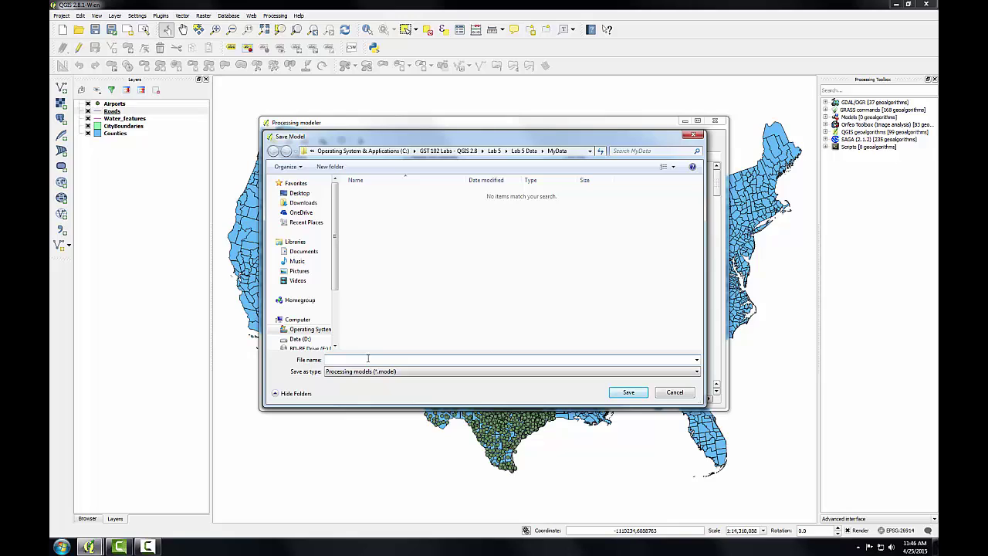
text(Hi)
text(lipad)
text(SiteSelection)
click(629, 392)
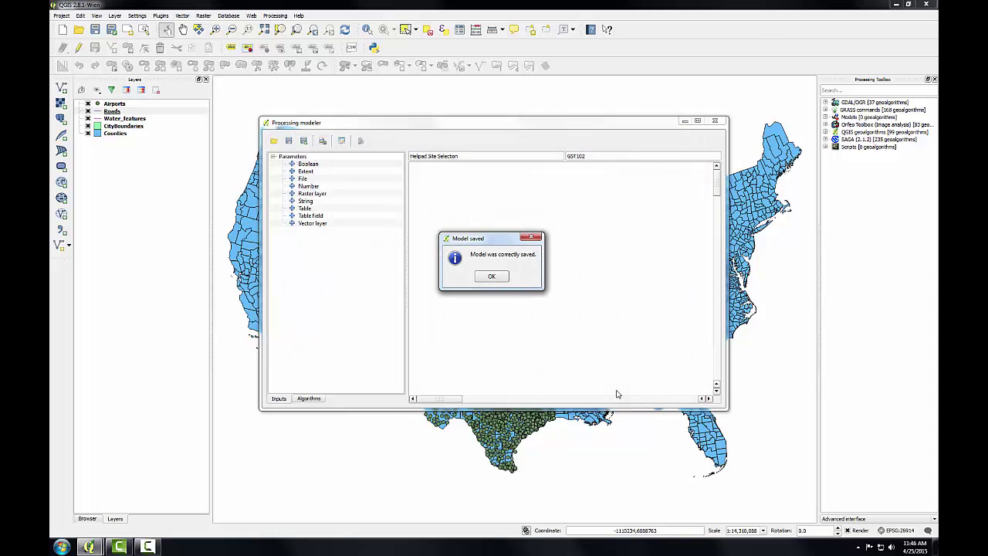
click(491, 277)
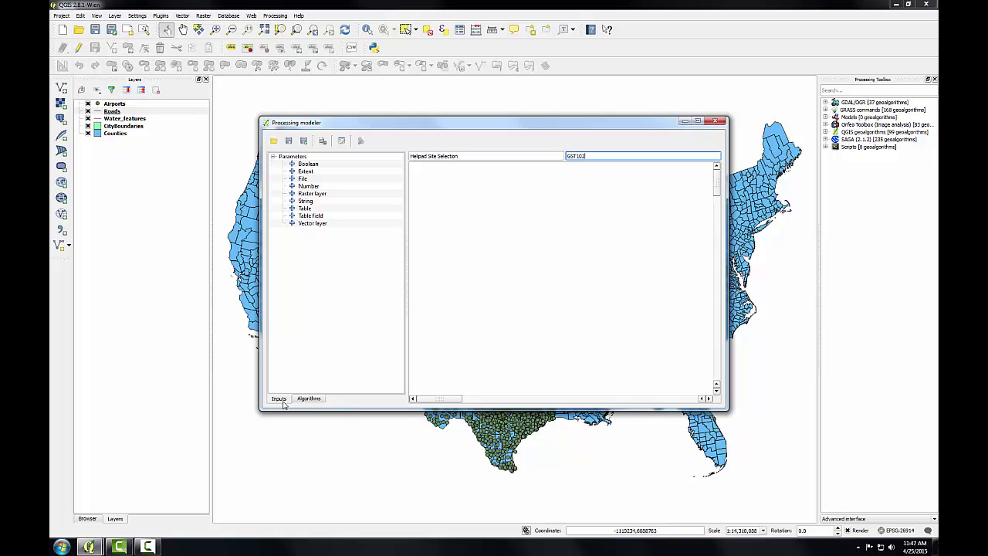
Step: Add a Polygon vector layer input named 'Counties lyr' and position its box
click(314, 224)
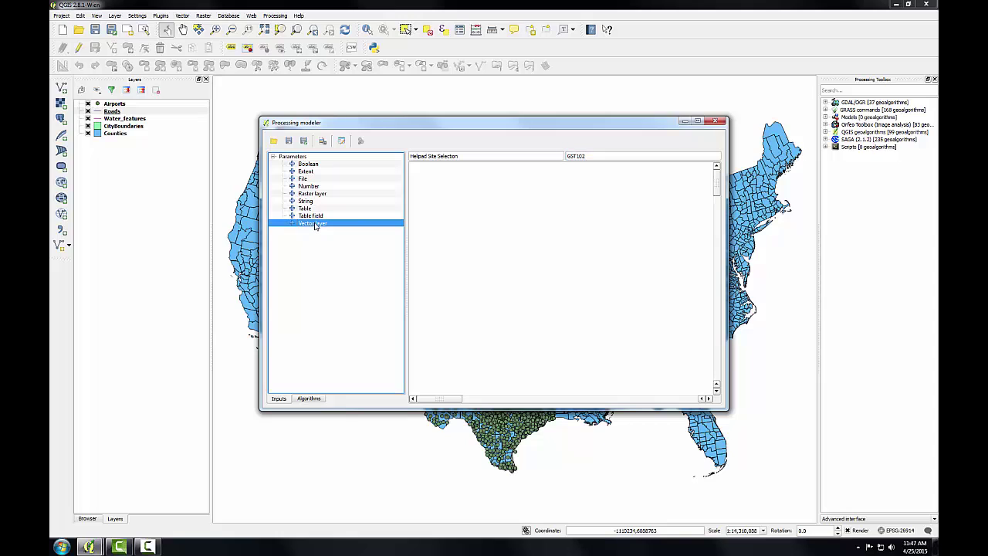
double_click(314, 224)
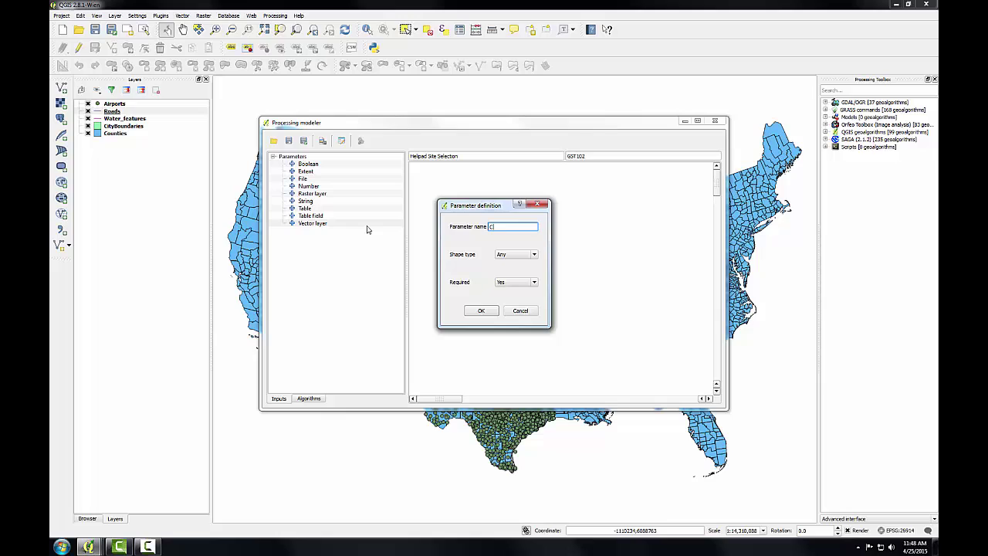
text(ounties lyr)
click(534, 255)
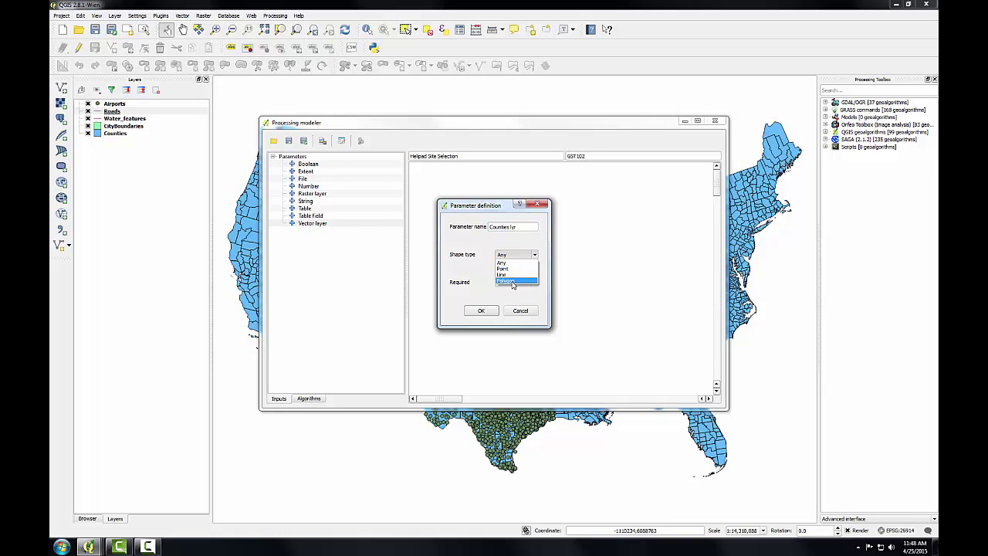
click(507, 280)
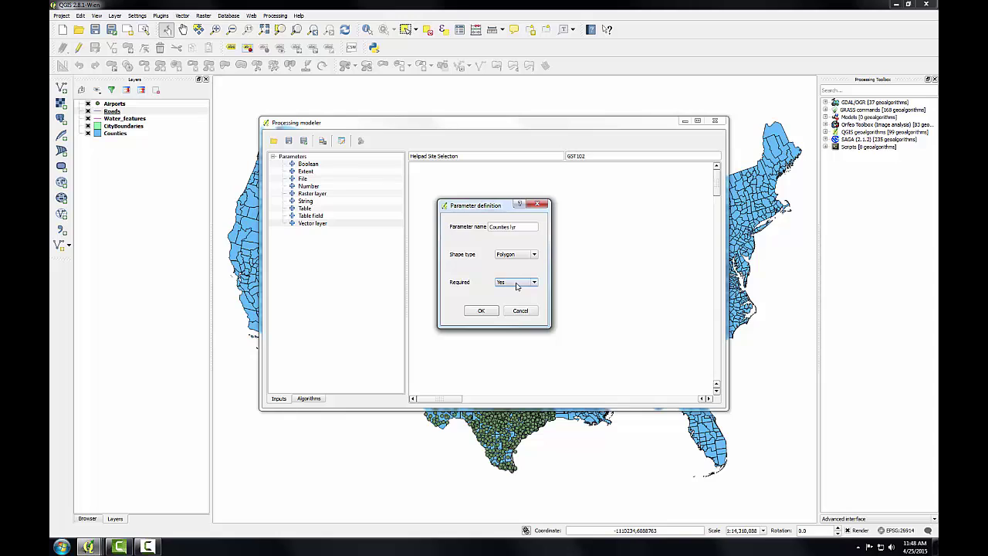
click(482, 310)
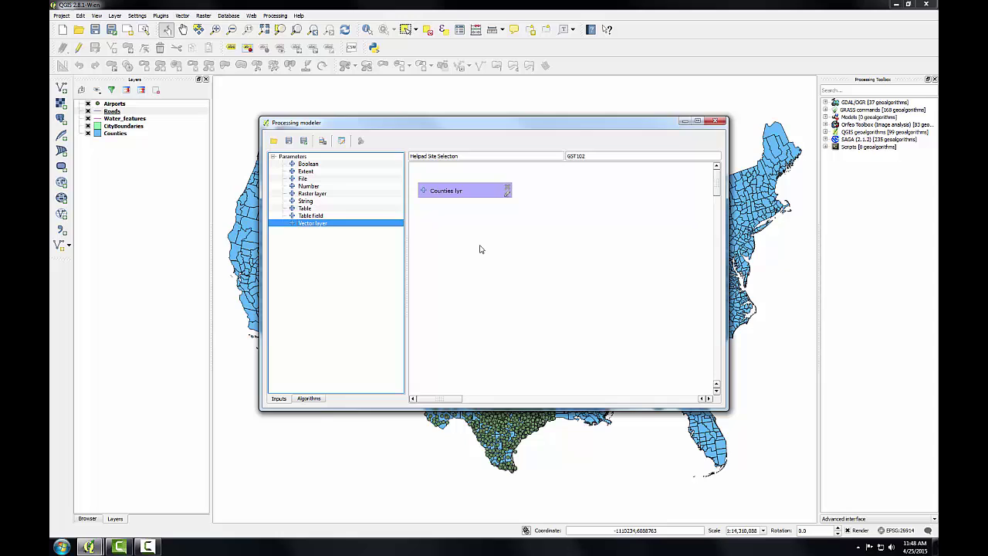
mouse_move(461, 192)
mouse_down()
mouse_move(504, 221)
mouse_move(468, 185)
mouse_move(519, 262)
mouse_move(524, 233)
mouse_move(470, 204)
mouse_move(466, 186)
mouse_up()
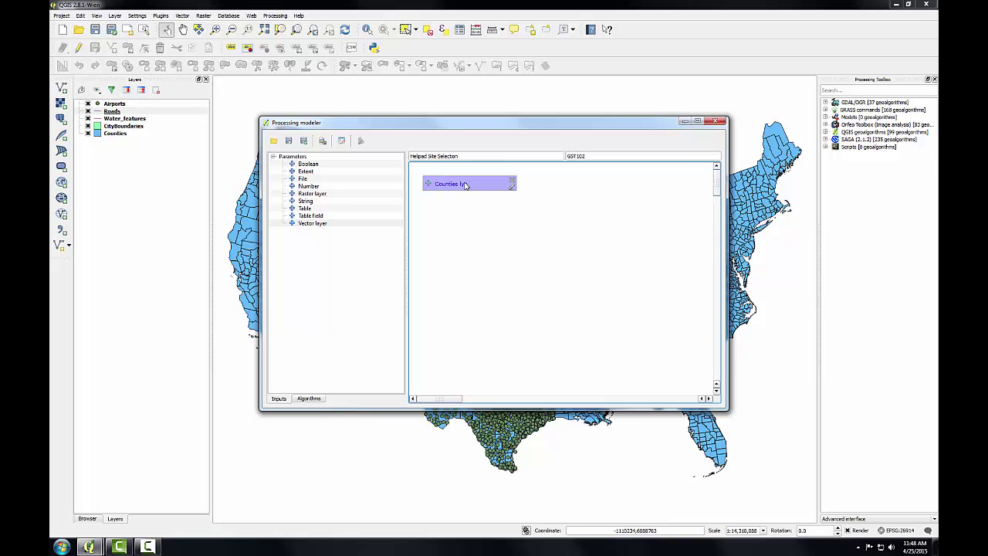
Step: Add a 'CountyName attr' table field input with parent layer Counties lyr, placed below it
double_click(310, 216)
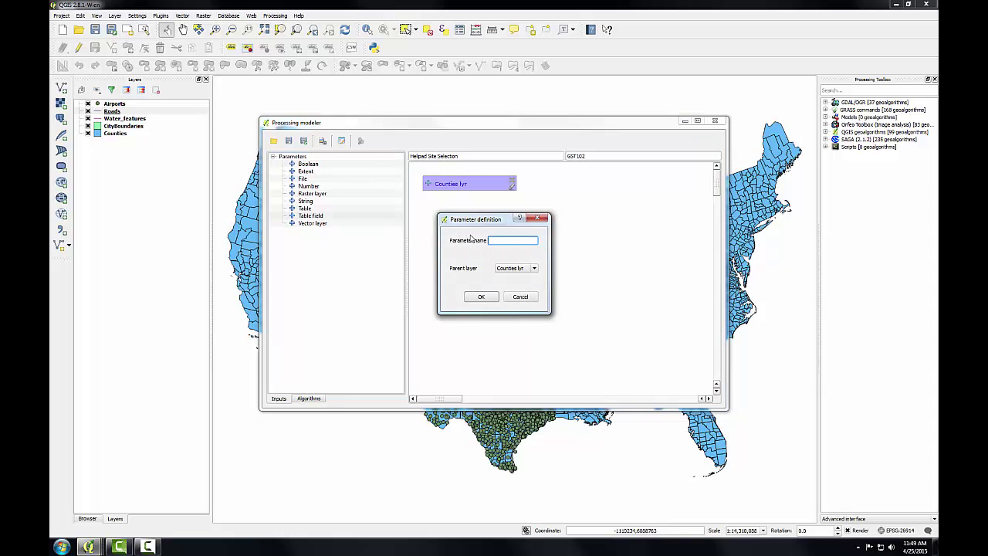
text(CountyName attr)
click(534, 270)
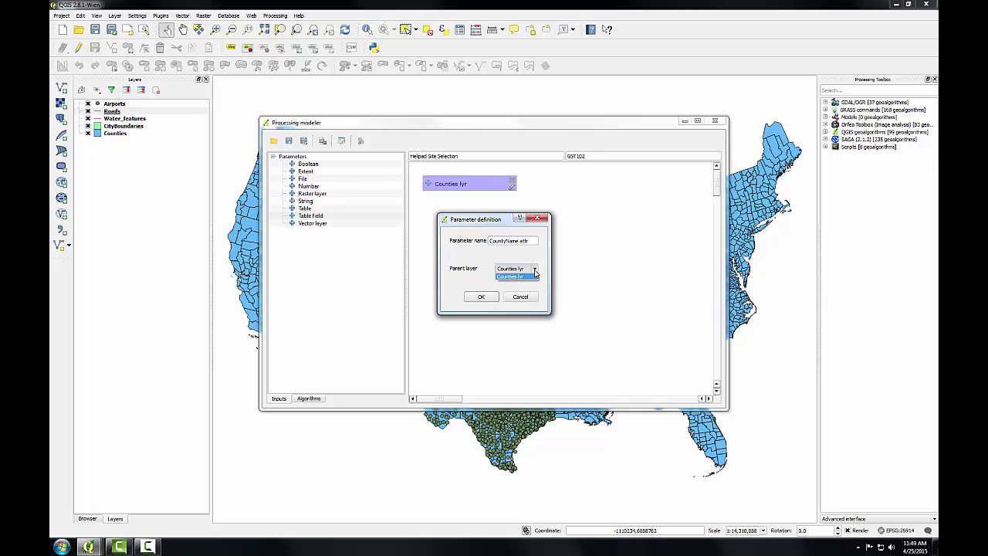
click(534, 272)
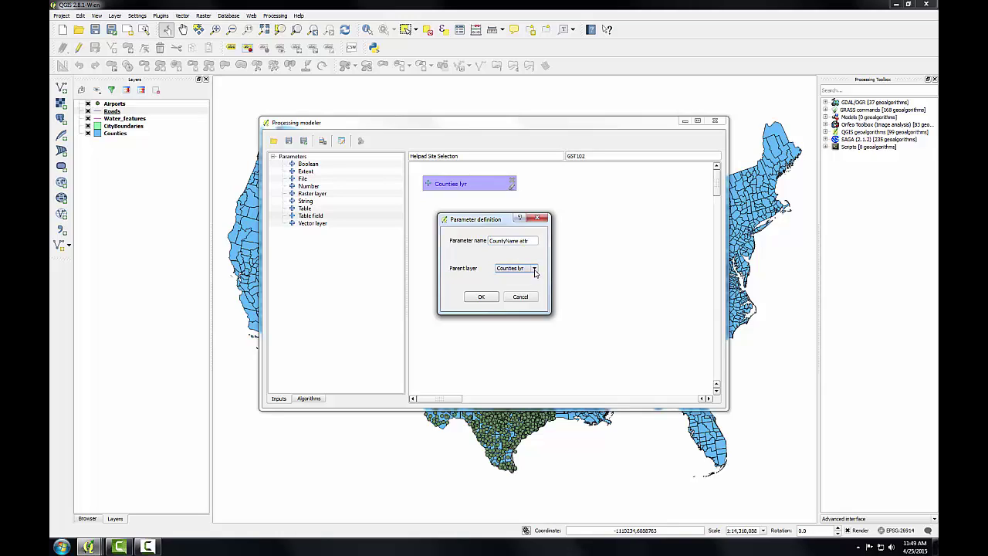
click(482, 298)
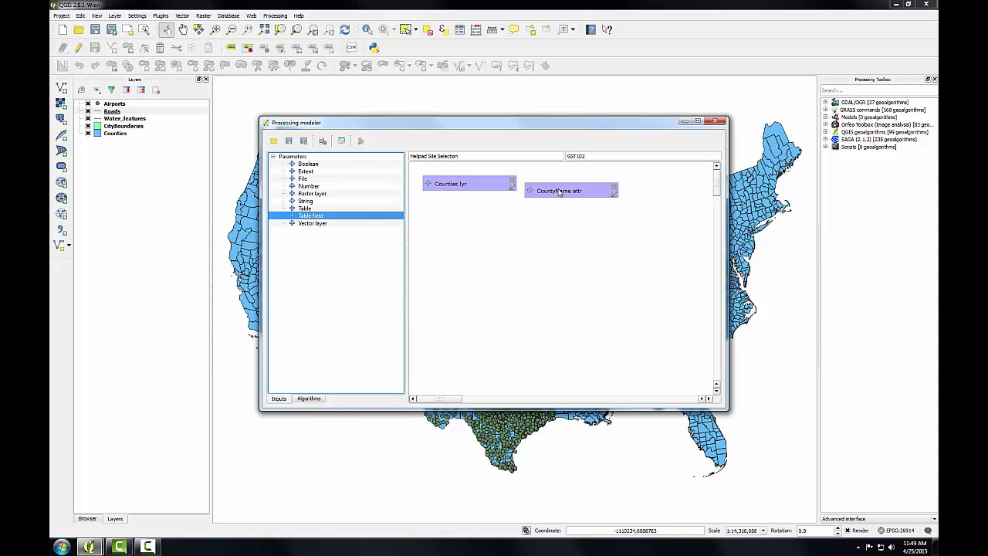
drag(552, 192, 458, 206)
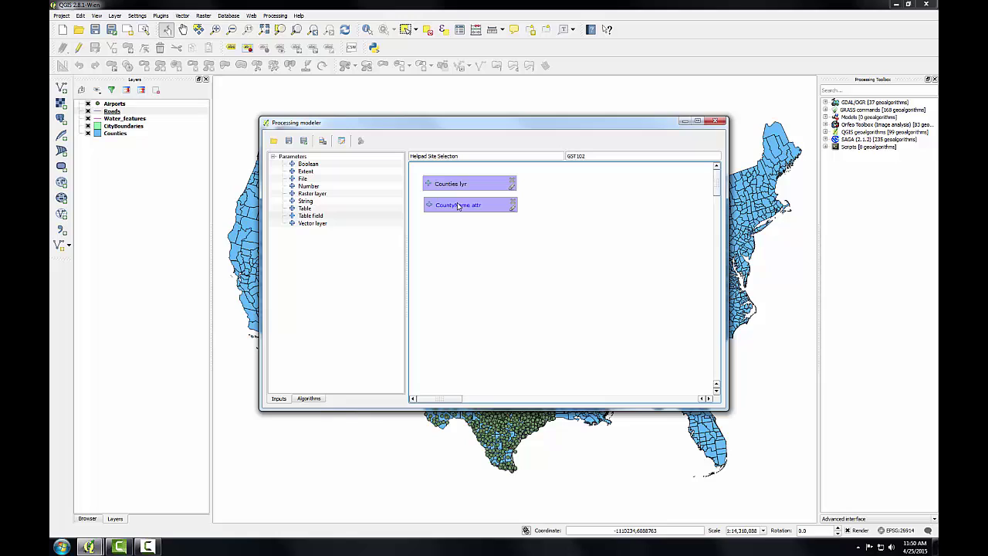
Step: Add Extract by attribute from QGIS geoalgorithms > Vector selection tools to the model
click(308, 399)
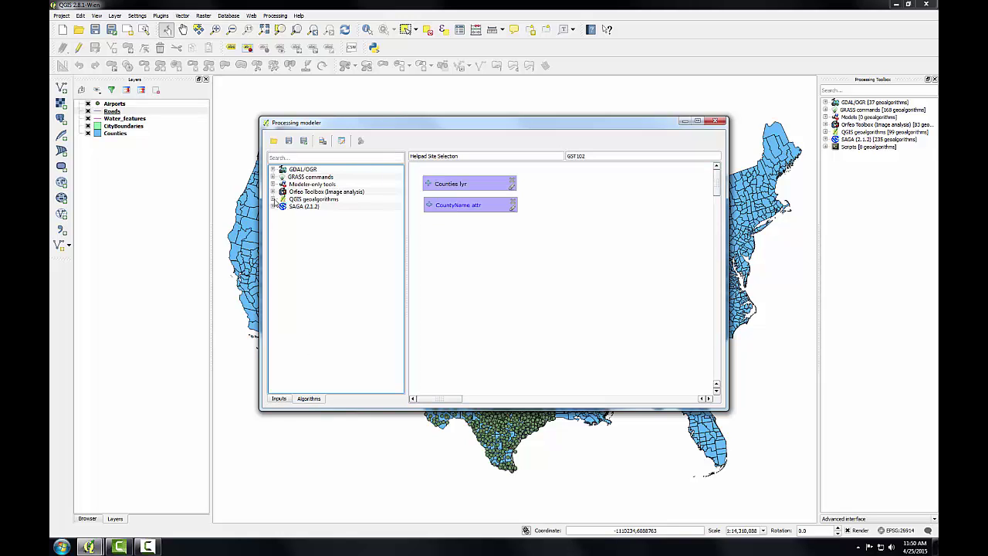
click(273, 199)
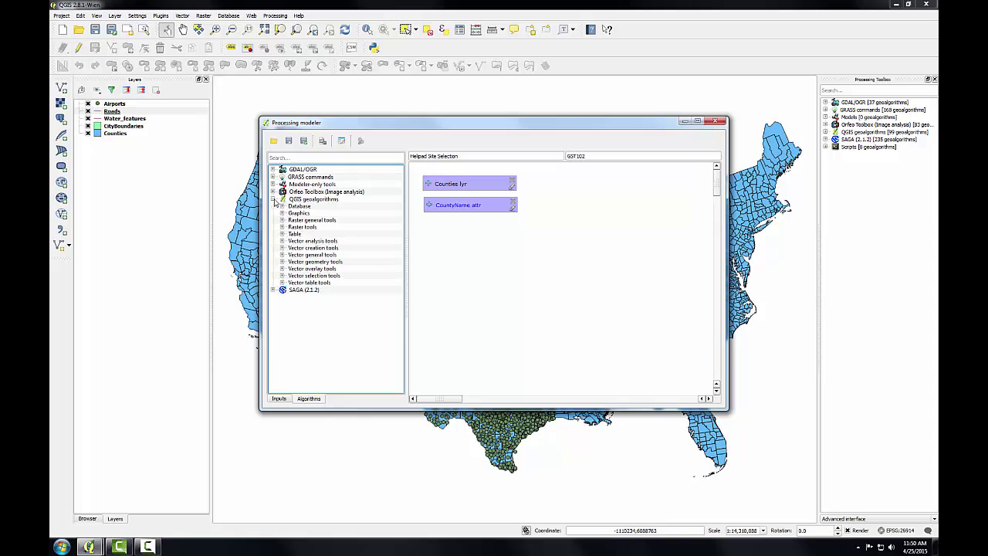
click(282, 275)
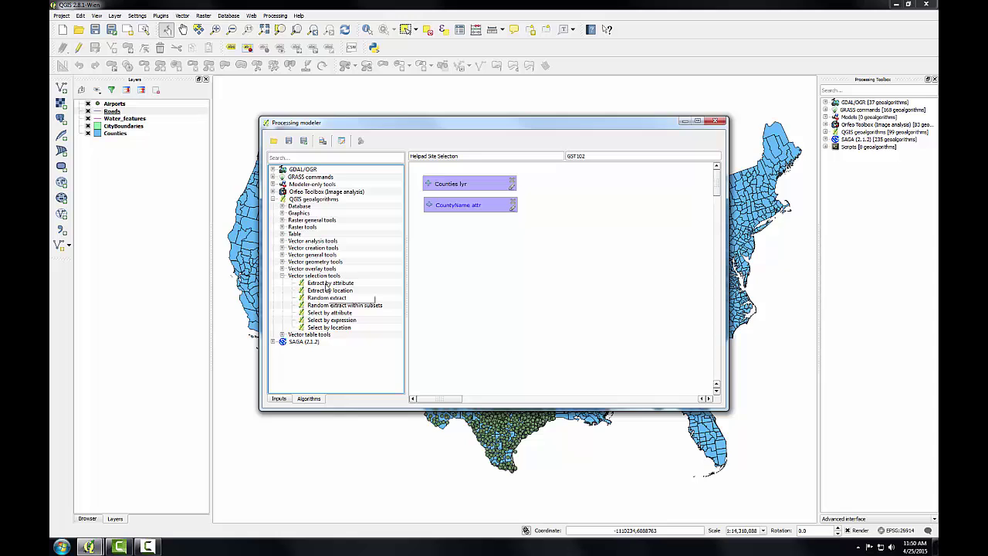
click(326, 284)
double_click(326, 284)
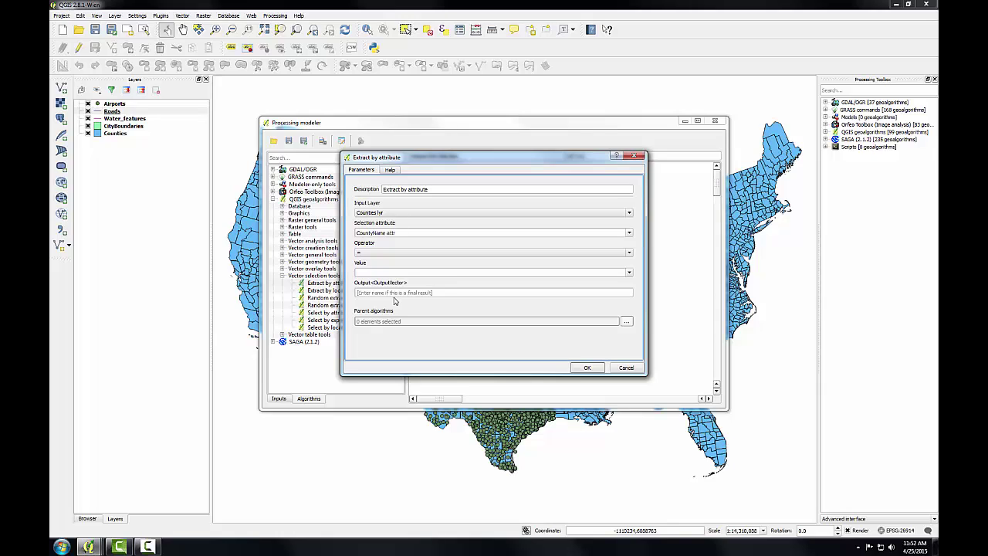
Step: Set the extract output to 'Nueces County' and the match value to 'Nueces'
click(395, 293)
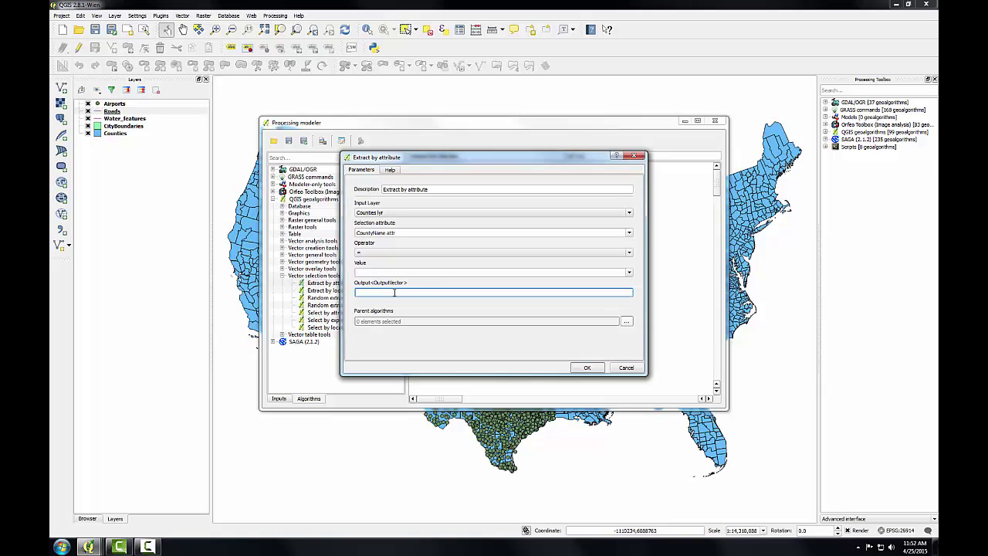
text(Nueces County)
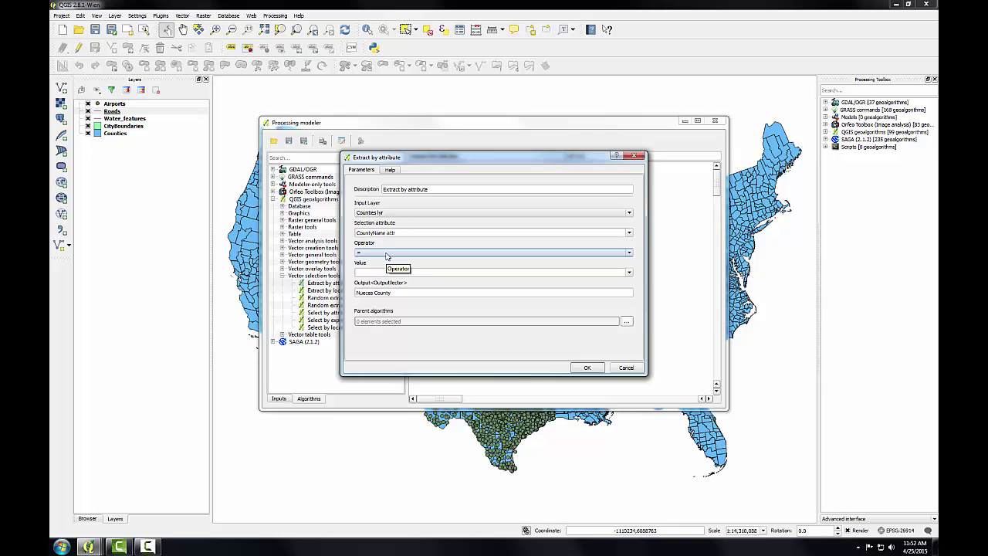
click(372, 270)
text(N)
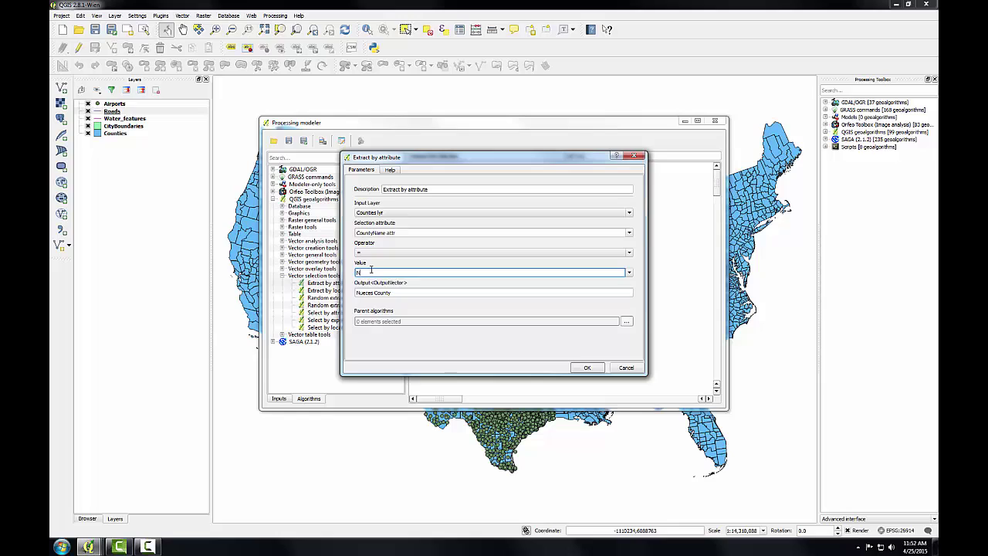
text(ueces)
click(588, 368)
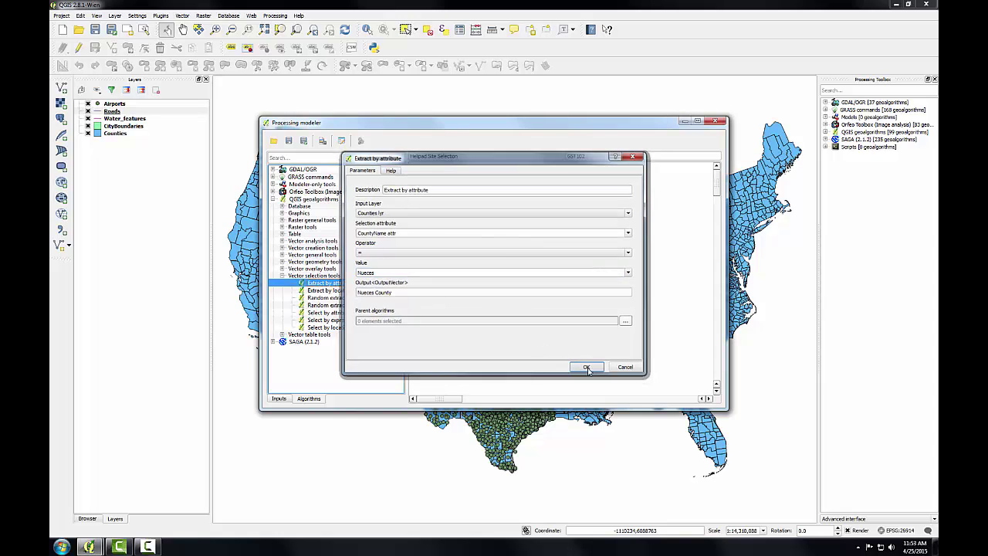
Step: Arrange the Extract by attribute and Nueces County nodes beside the inputs, then review the extract settings
click(461, 242)
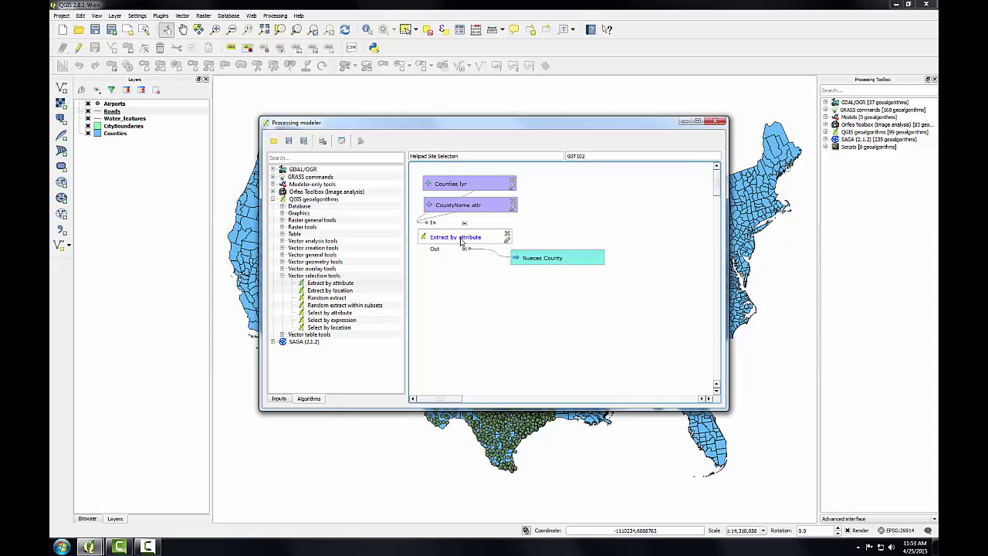
drag(461, 241, 595, 205)
drag(565, 261, 643, 251)
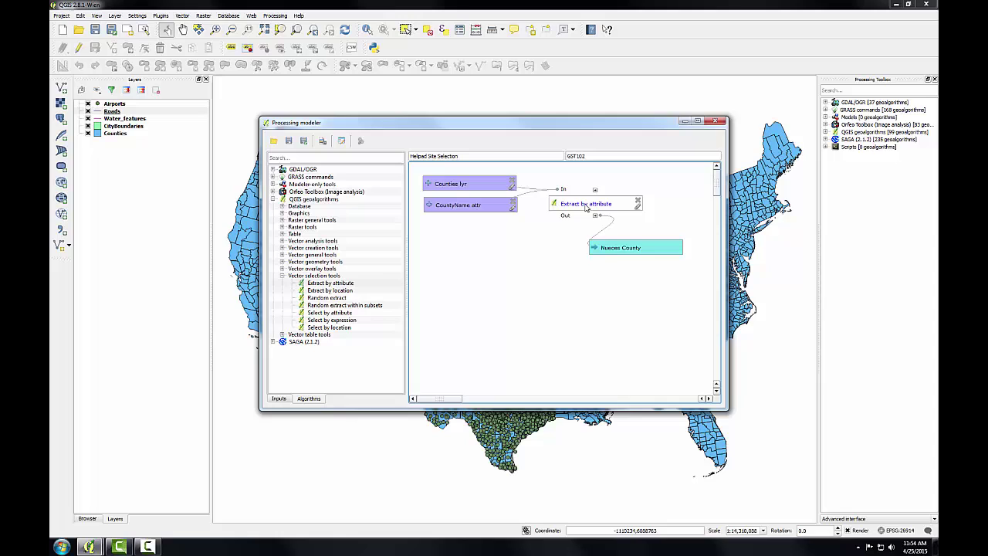
mouse_move(586, 207)
mouse_down()
mouse_move(566, 222)
mouse_move(621, 198)
mouse_move(579, 227)
mouse_move(587, 193)
mouse_move(589, 207)
mouse_move(577, 207)
mouse_up()
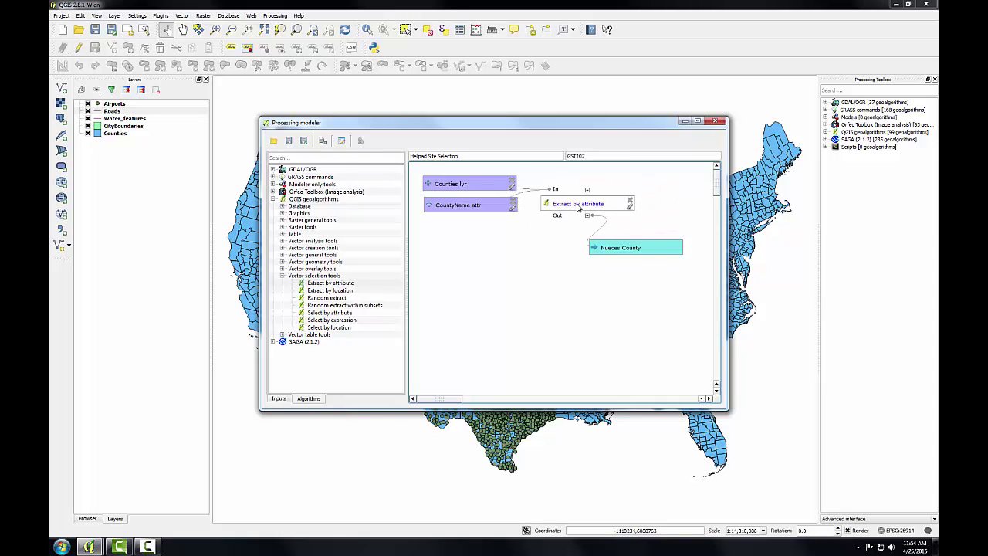
click(630, 209)
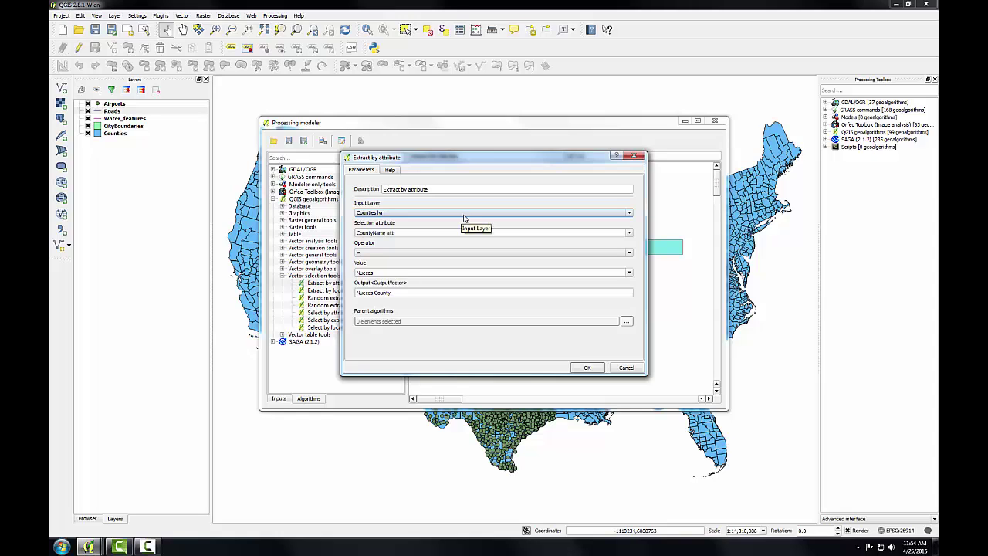
click(634, 157)
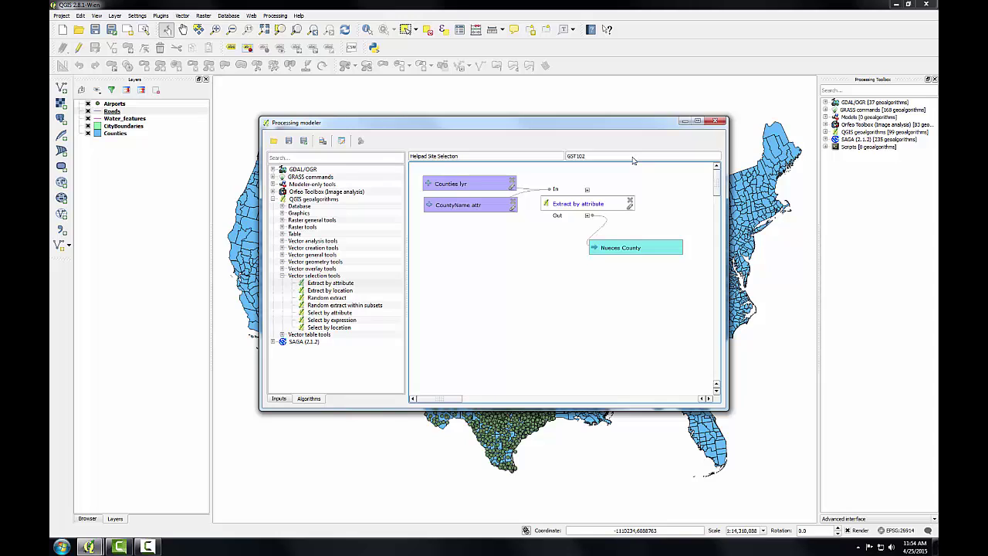
Step: Save the Helipad Site Selection model, acknowledge the confirmation, and close the modeler
click(289, 140)
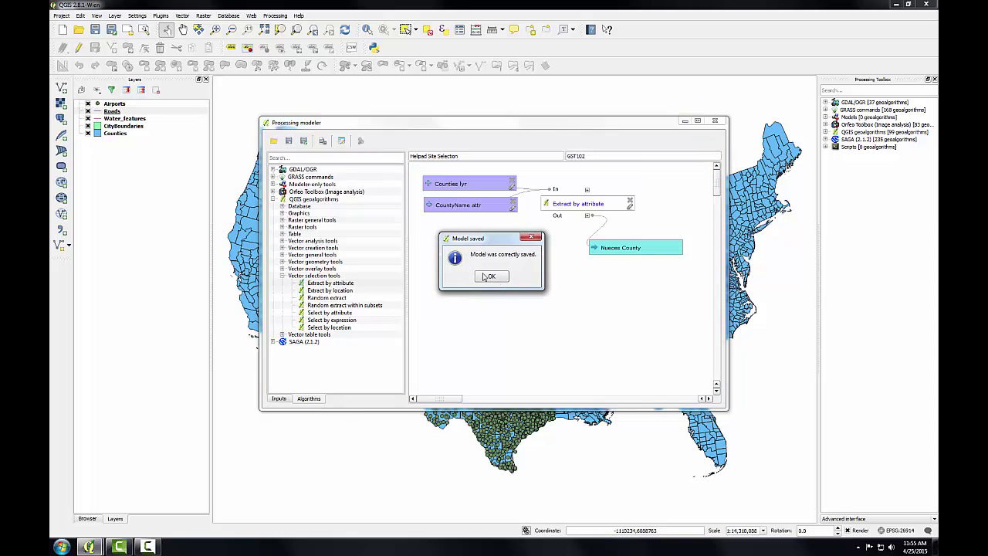
click(507, 280)
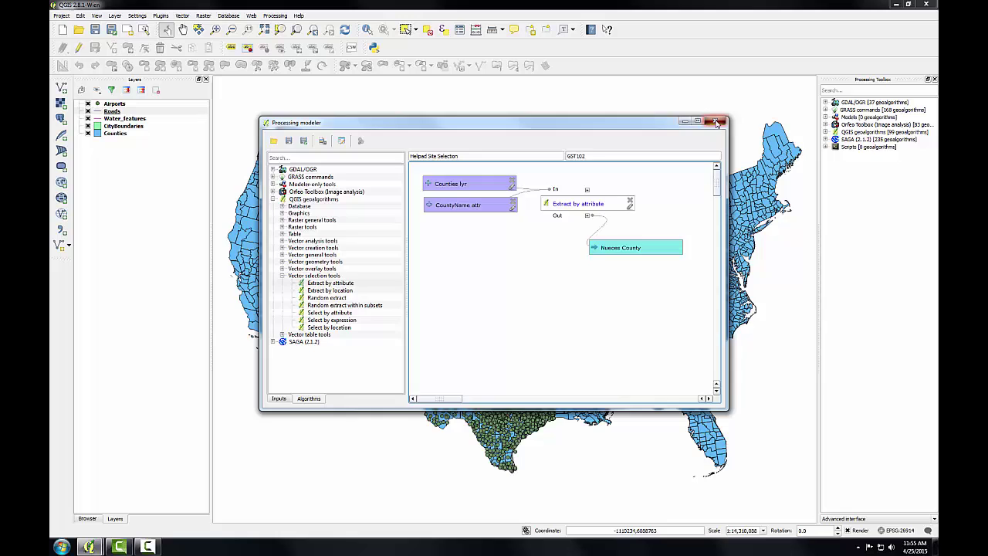
click(715, 121)
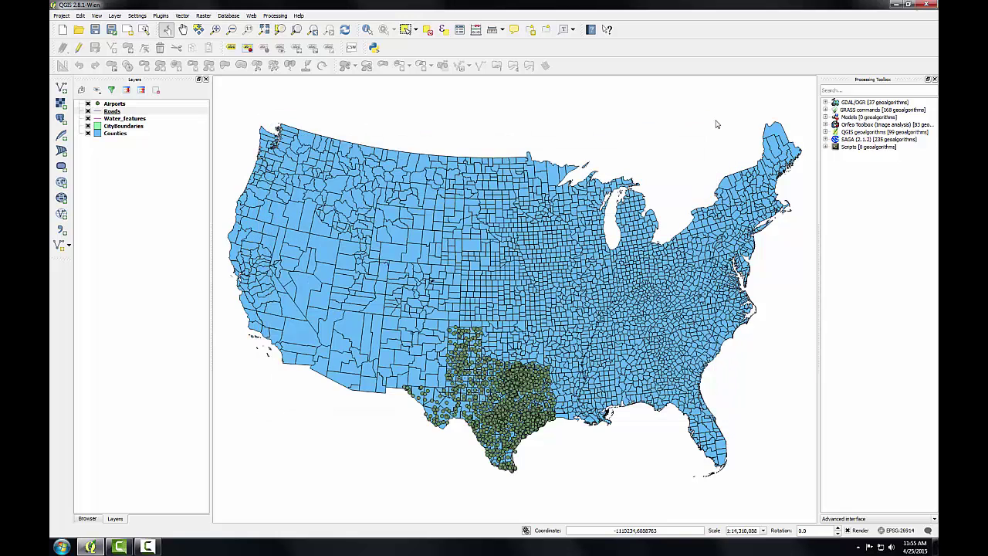
Step: Expand Models > GST102 in the Processing Toolbox and select Helipad Site Selection
click(826, 117)
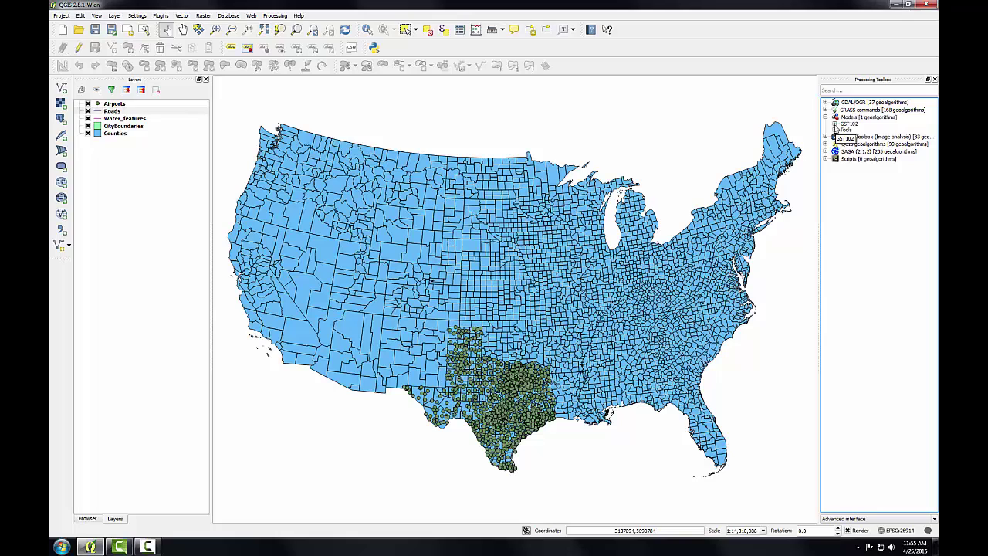
click(835, 124)
click(860, 132)
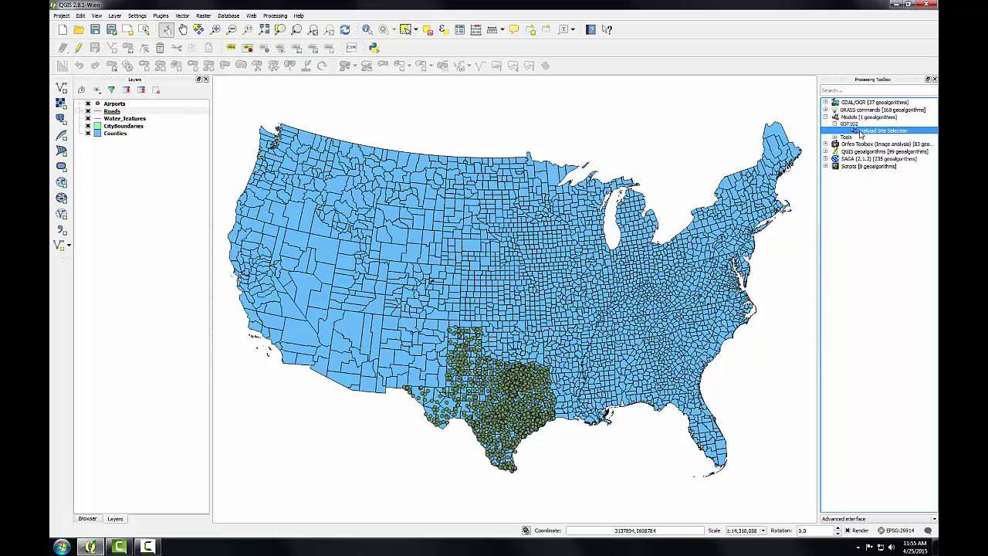
Step: Open the Helipad Site Selection run dialog with Counties lyr set to Counties and CountyName attr to COUNTY
double_click(861, 132)
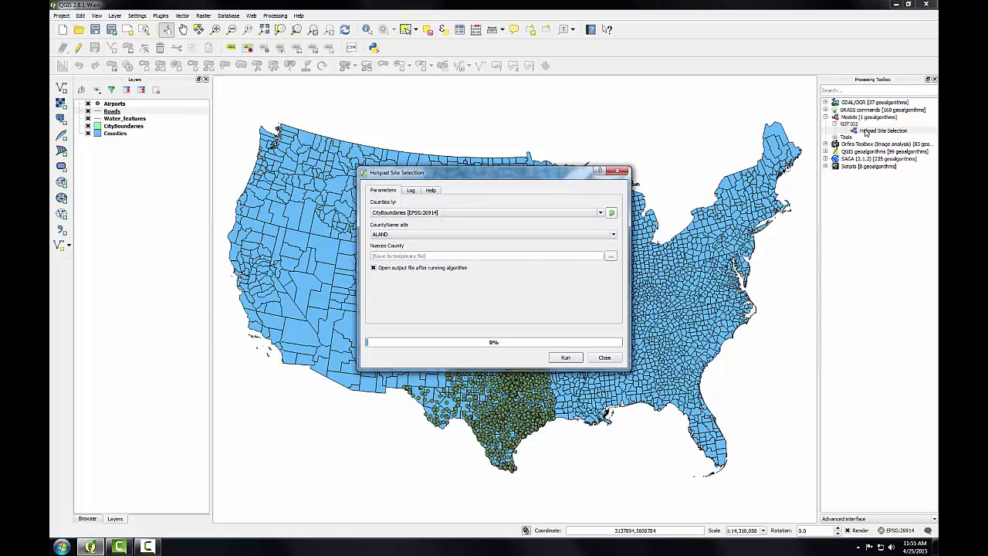
drag(525, 177, 530, 116)
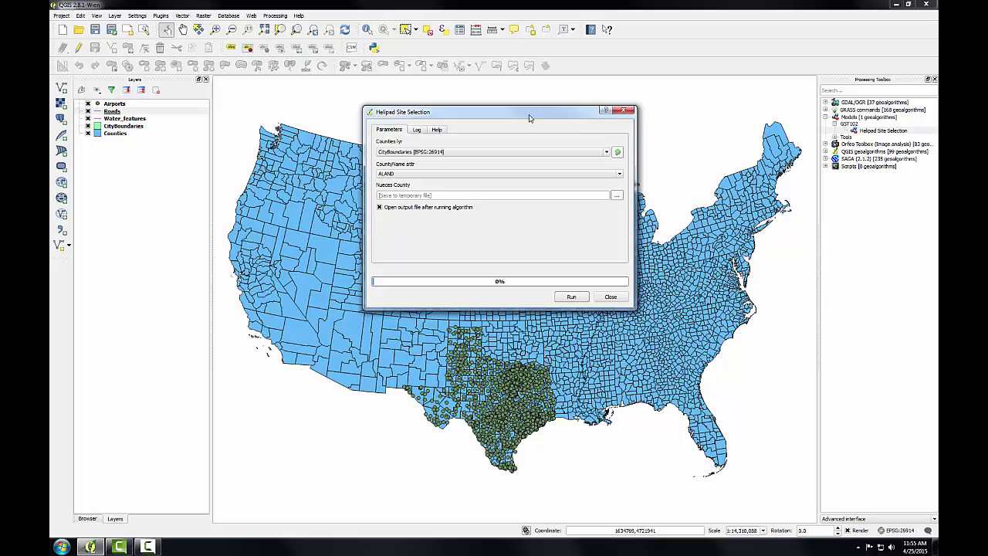
click(403, 152)
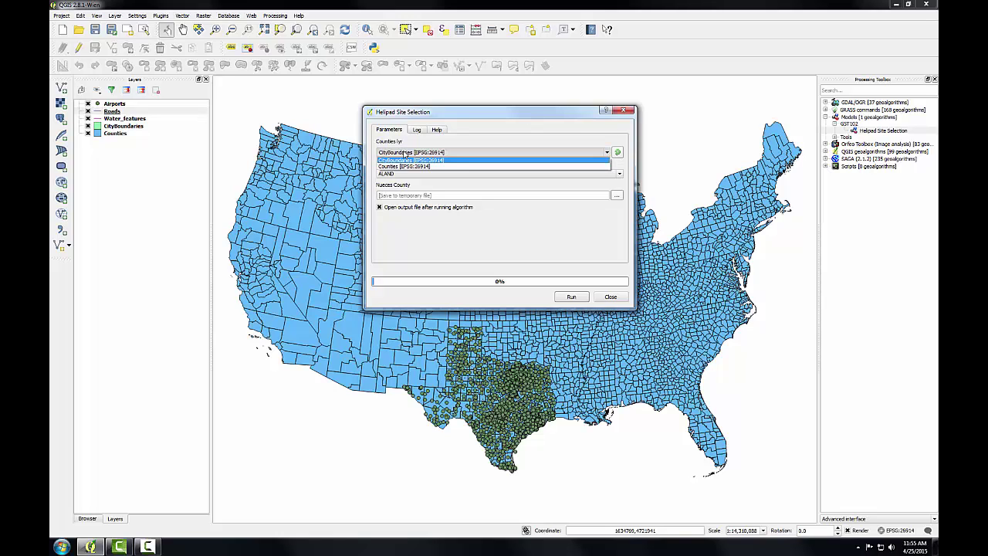
click(400, 167)
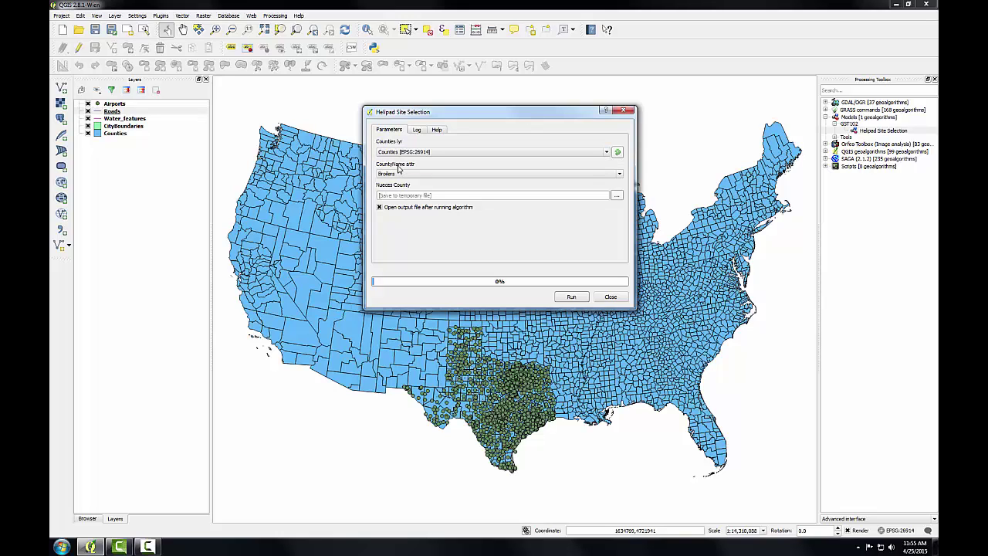
click(401, 174)
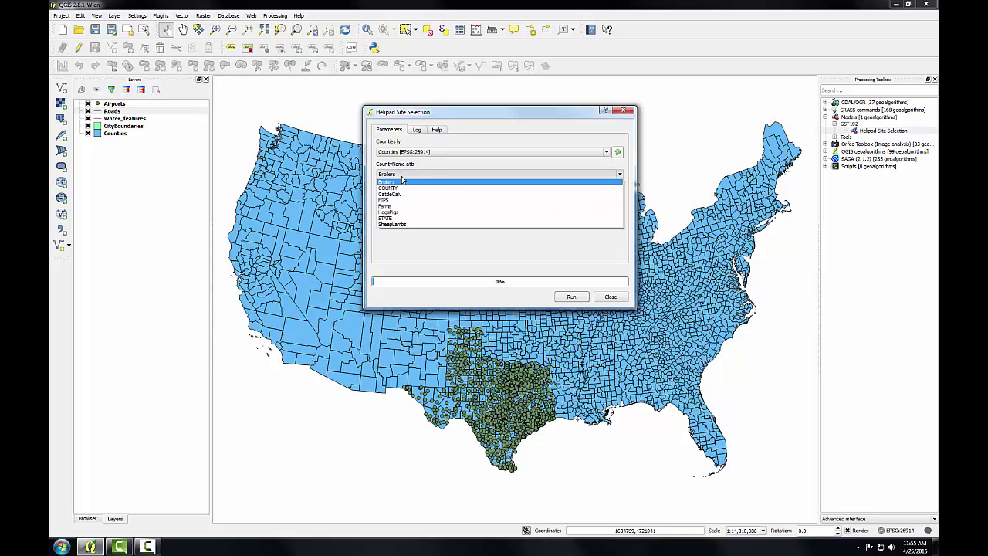
click(402, 189)
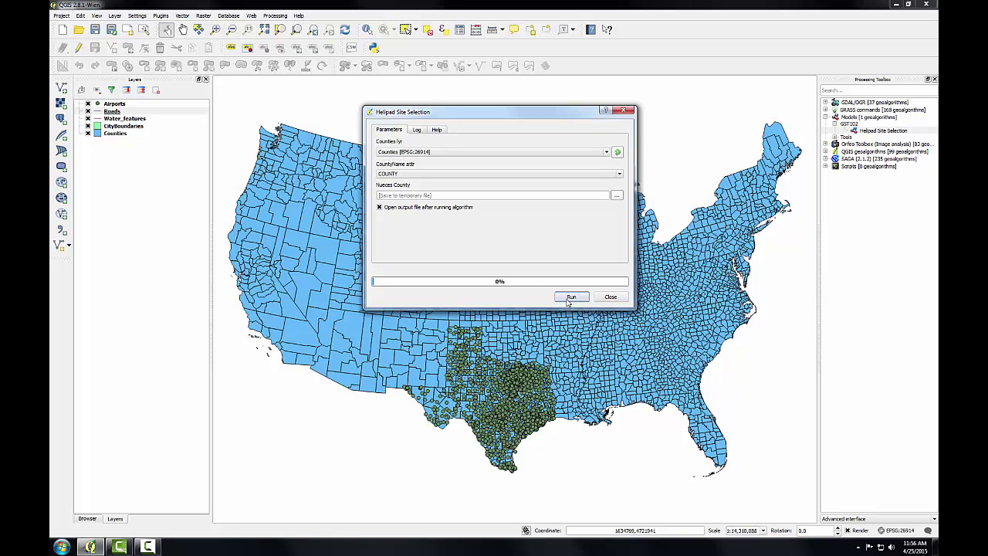
Step: Run the model and zoom the map to the resulting Nueces County layer
click(570, 298)
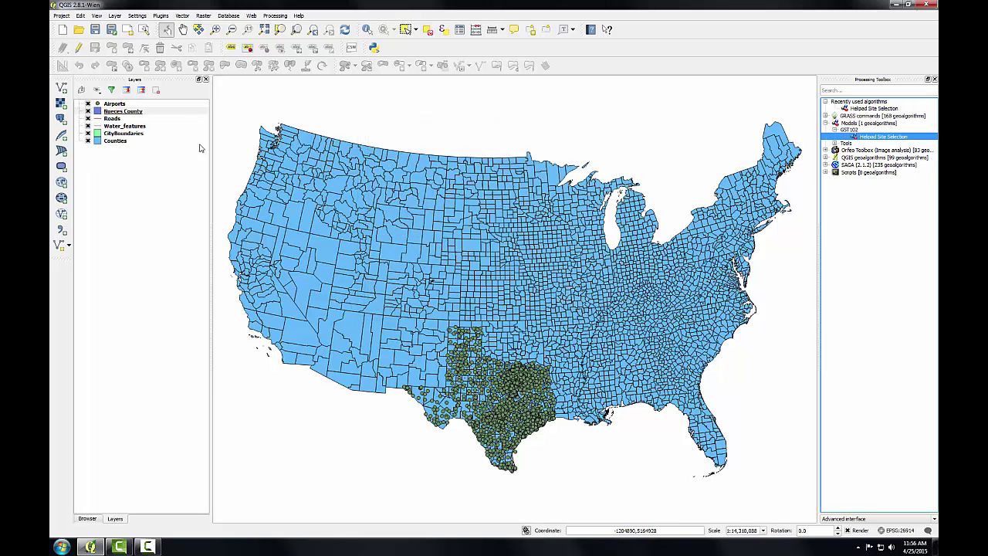
right_click(123, 115)
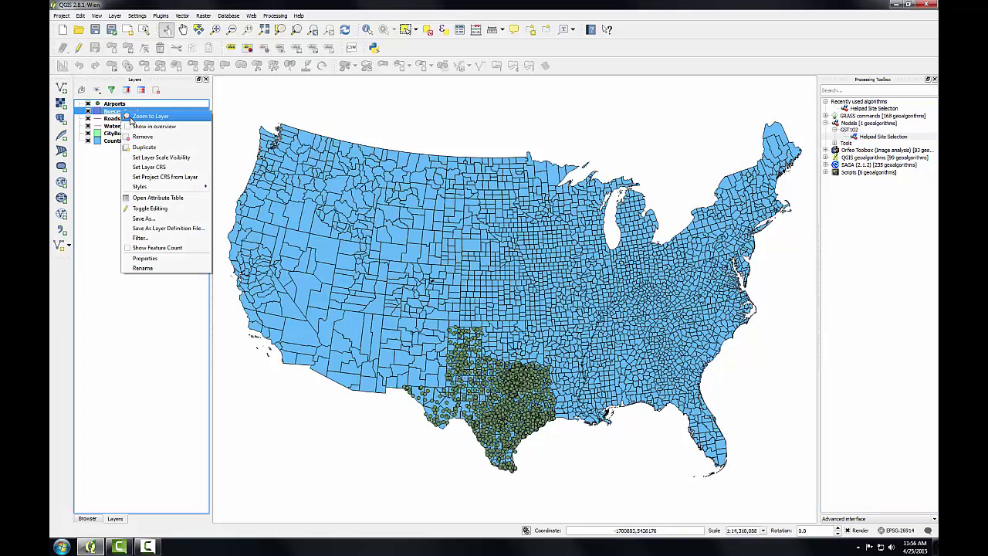
click(146, 115)
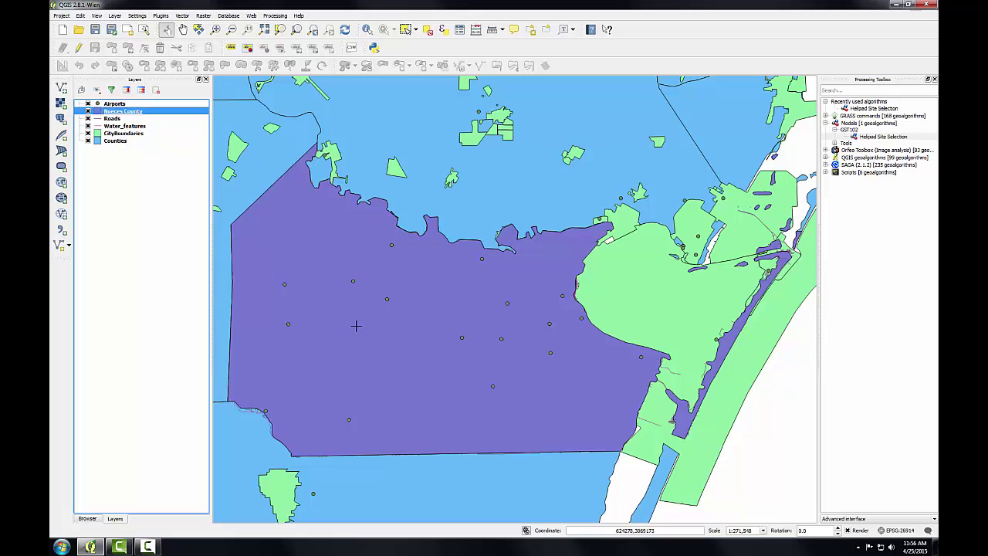